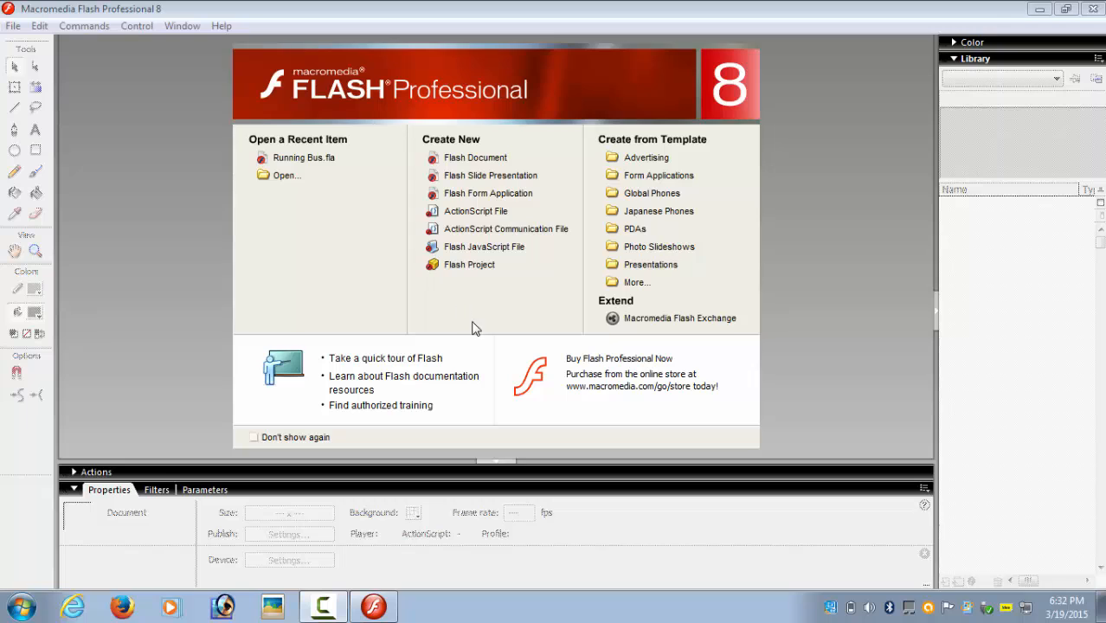
- Create a new blank Flash document
{"action": "left_click", "coordinate": [482, 159]}
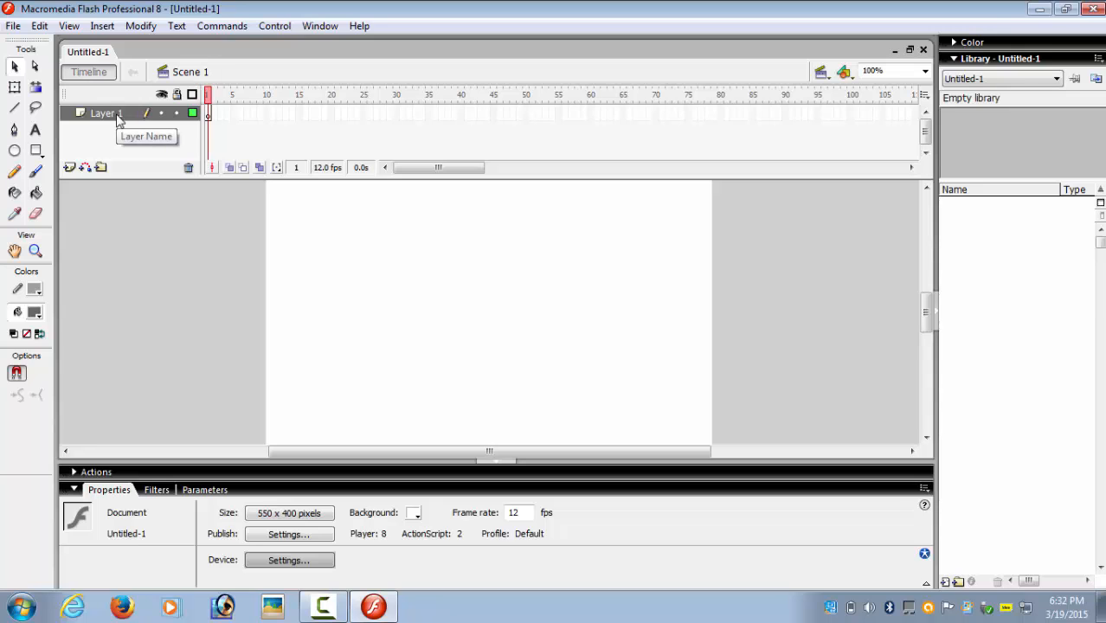
{"action": "left_click", "coordinate": [233, 119]}
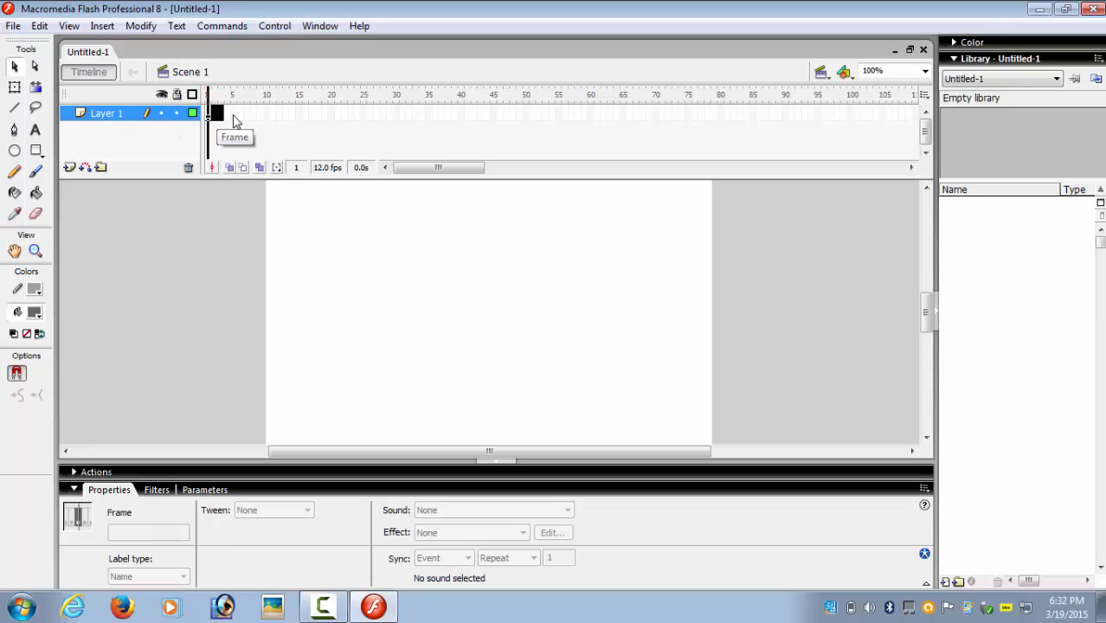
{"action": "left_click_drag", "start_coordinate": [232, 119], "coordinate": [511, 116]}
{"action": "left_click", "coordinate": [198, 141]}
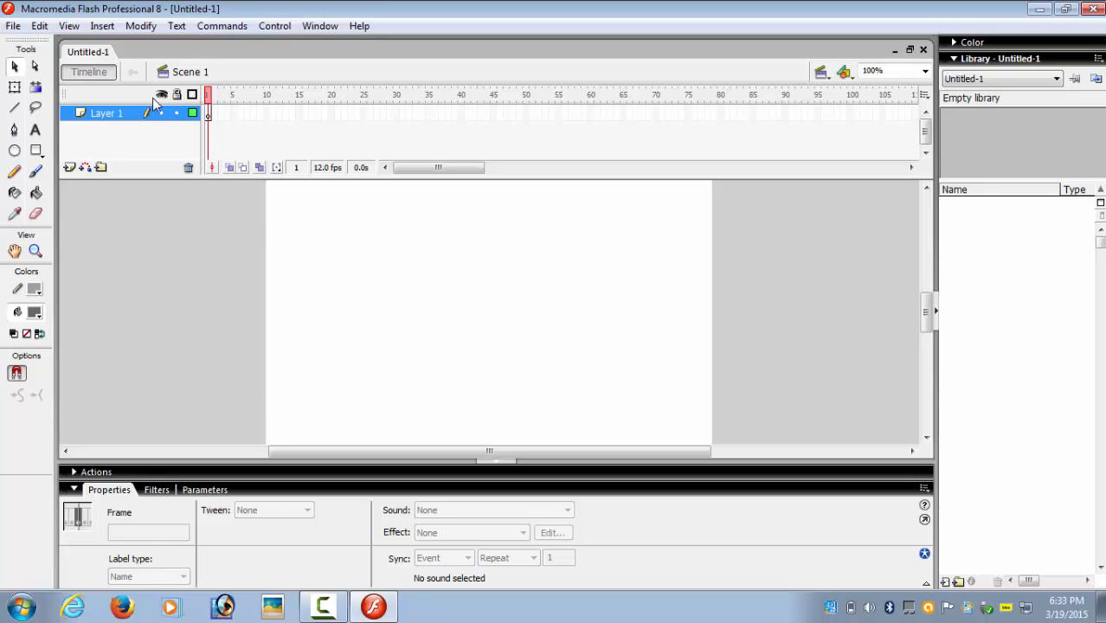
- Create a new movie clip symbol named Wheel
{"action": "left_click", "coordinate": [106, 26]}
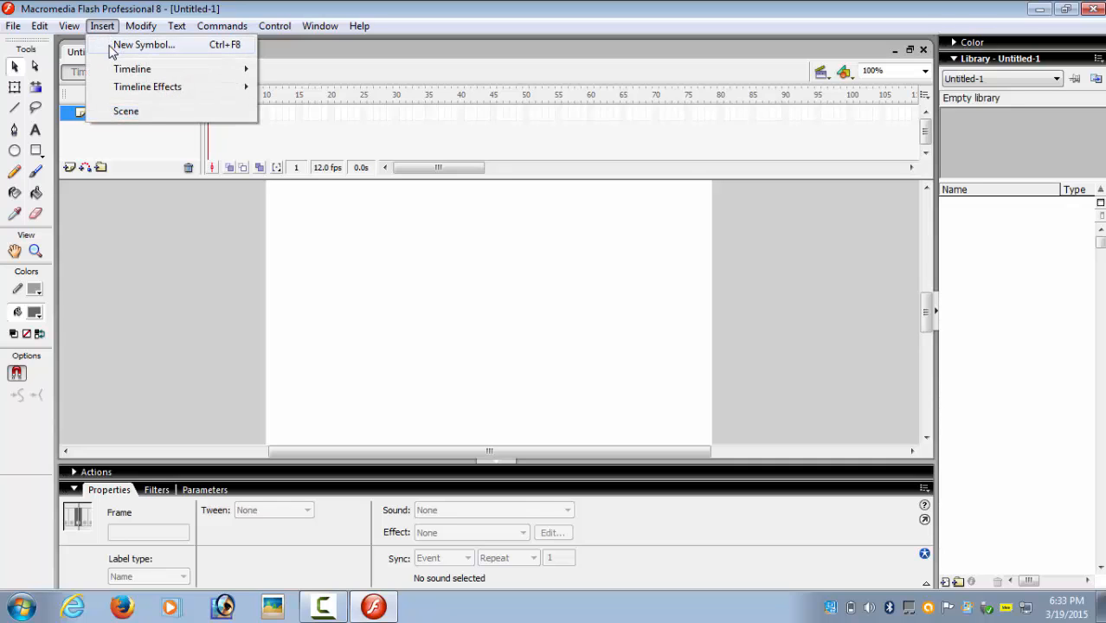
{"action": "left_click", "coordinate": [112, 47]}
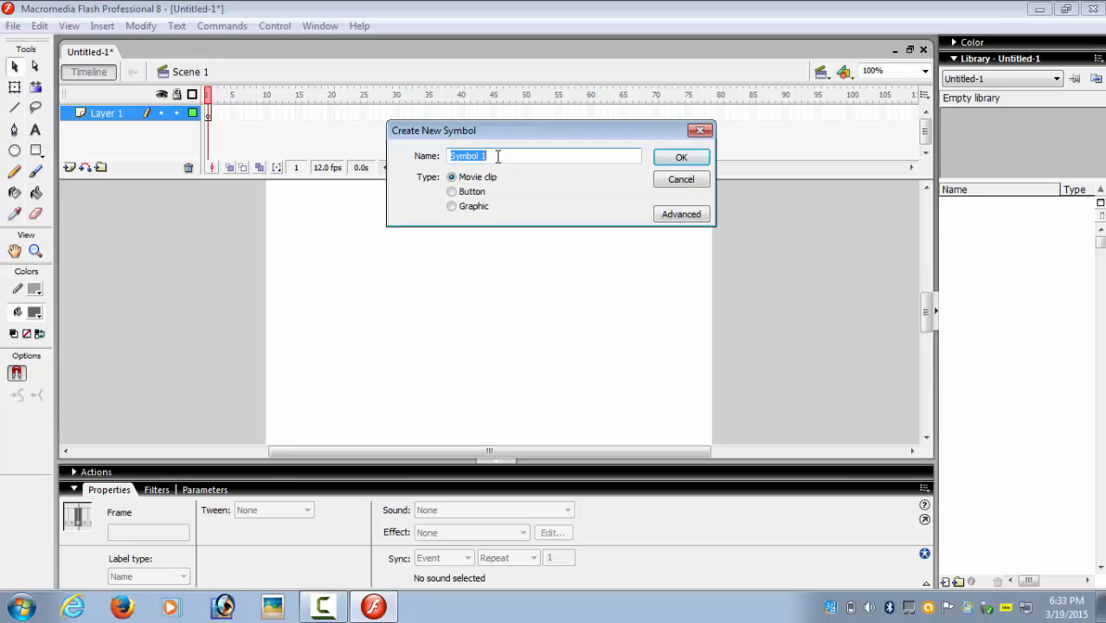
{"action": "type", "text": "Wheel"}
{"action": "left_click", "coordinate": [657, 164]}
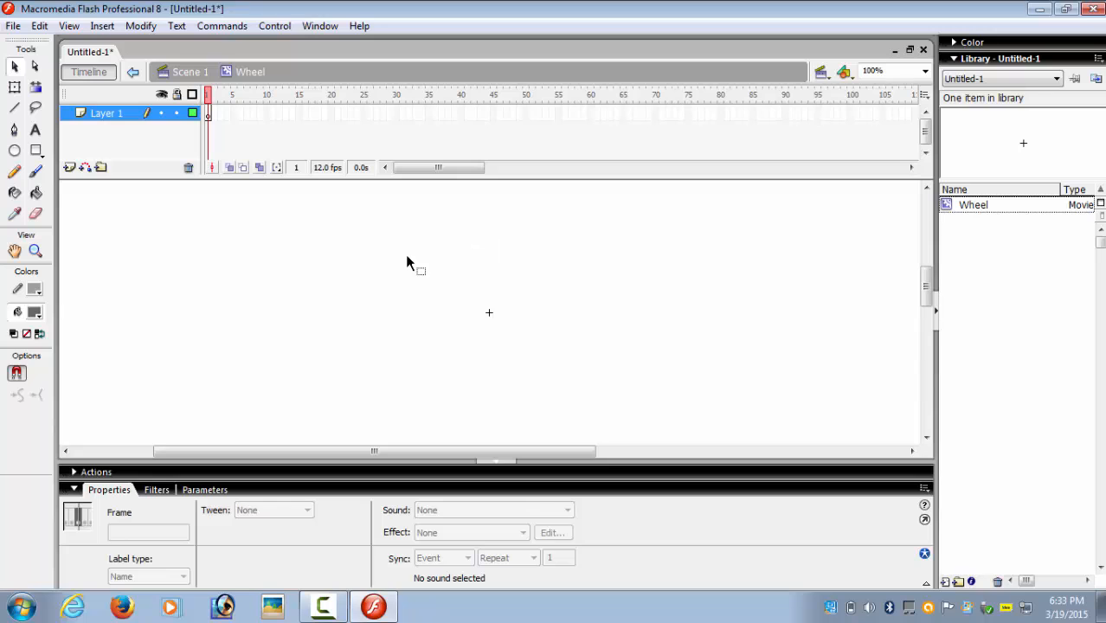
- Draw a circle about 110 px in diameter near the symbol's registration point, filled with the blue, white and gold linear gradient
{"action": "left_click", "coordinate": [15, 152]}
{"action": "left_click", "coordinate": [35, 313]}
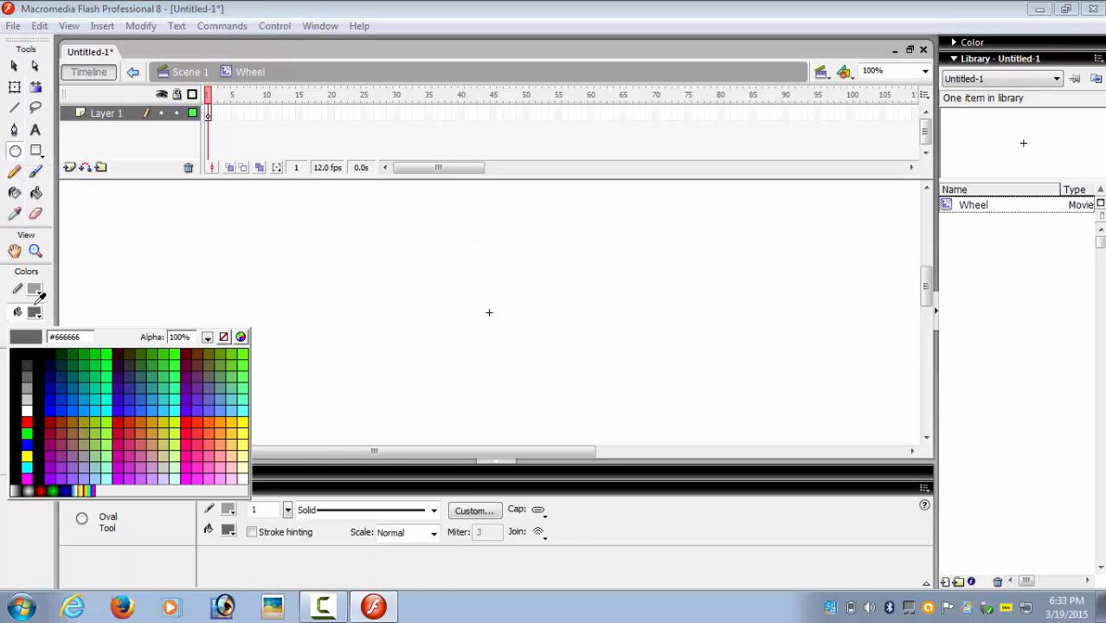
{"action": "left_click", "coordinate": [84, 490]}
{"action": "left_click_drag", "start_coordinate": [457, 288], "coordinate": [547, 376]}
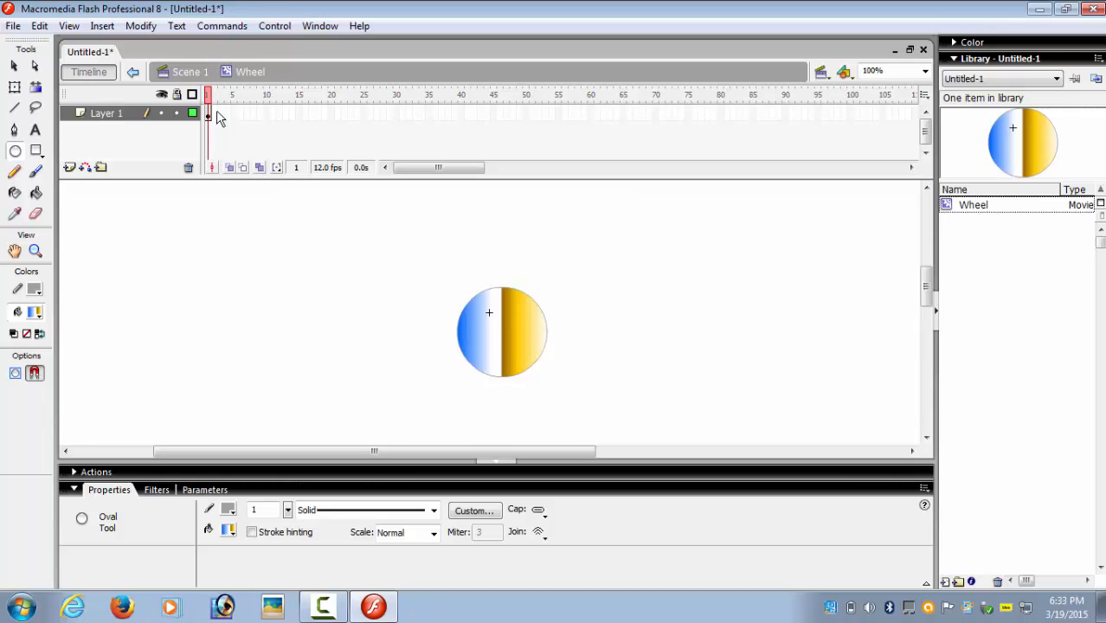
- Select the circle's fill with the Free Transform tool and insert a keyframe at frame 10 of Layer 1
{"action": "left_click", "coordinate": [15, 88]}
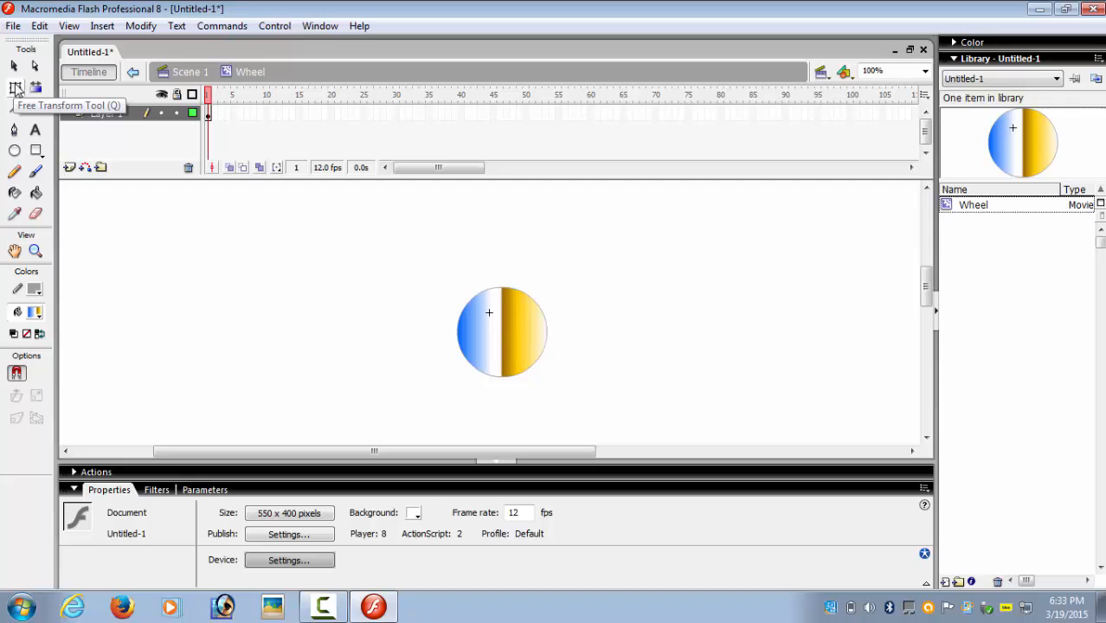
{"action": "left_click", "coordinate": [484, 326]}
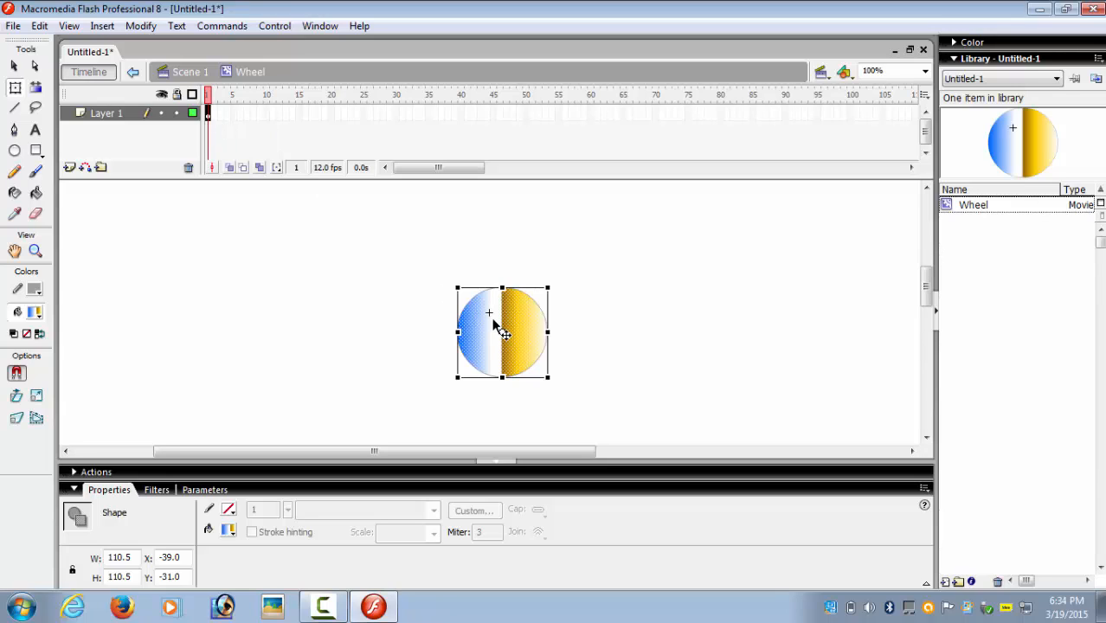
{"action": "left_click", "coordinate": [267, 116]}
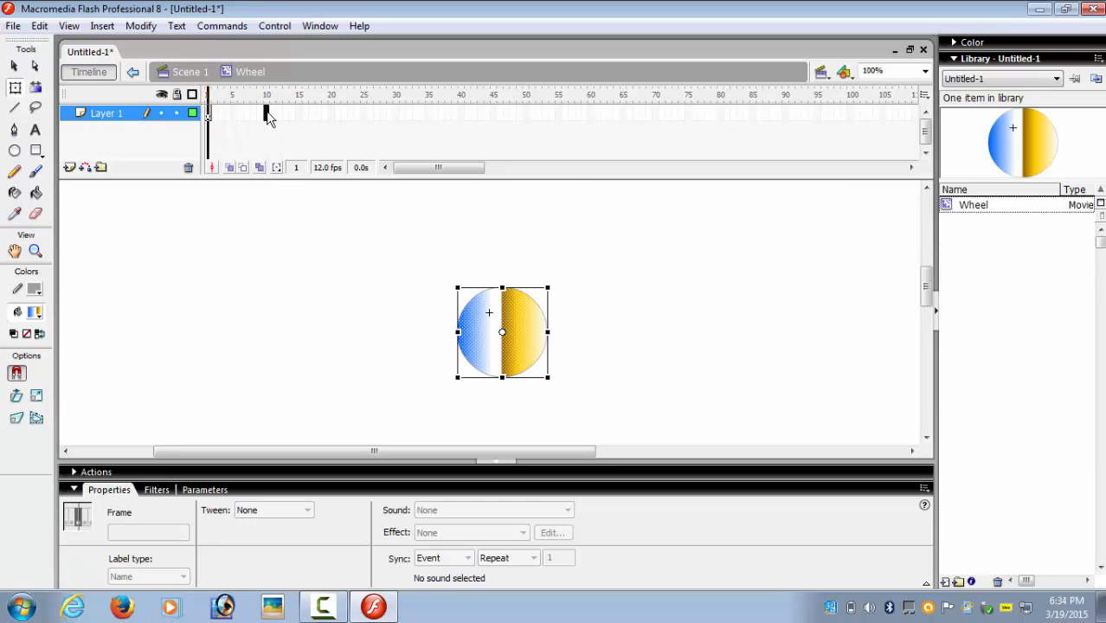
{"action": "right_click", "coordinate": [267, 125]}
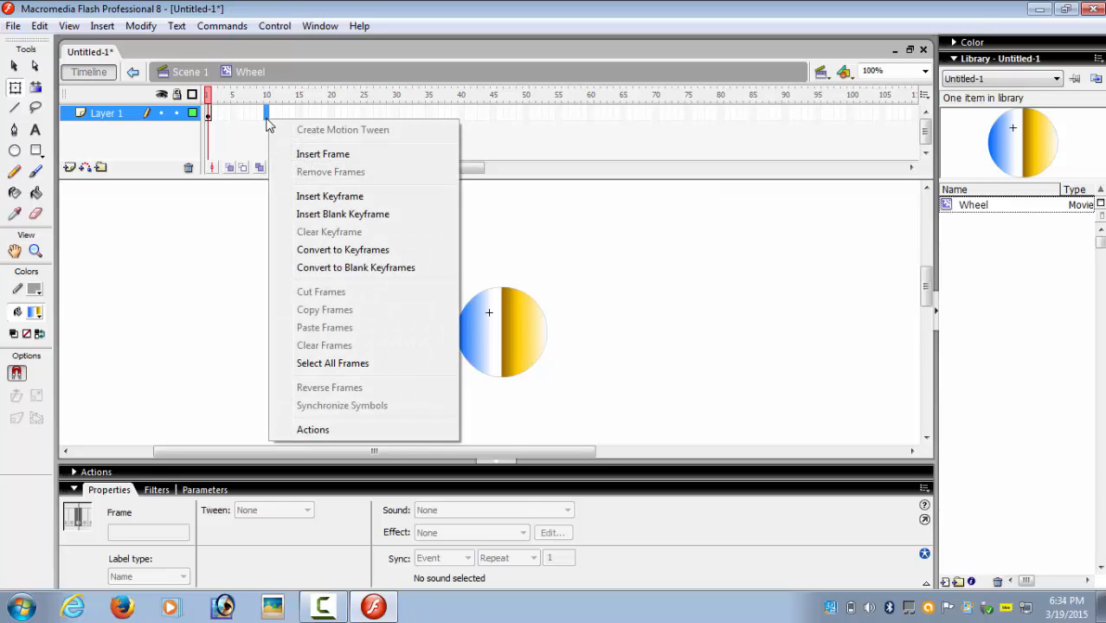
{"action": "left_click", "coordinate": [328, 196]}
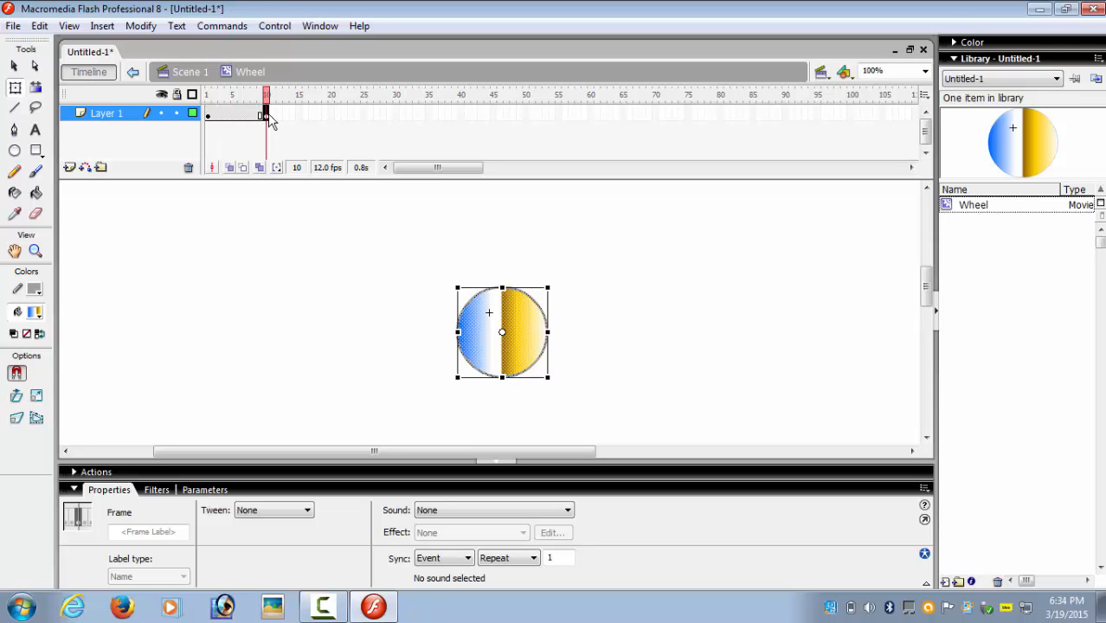
- Create a motion tween across frames 1 to 10 of the wheel's layer
{"action": "left_click", "coordinate": [209, 115]}
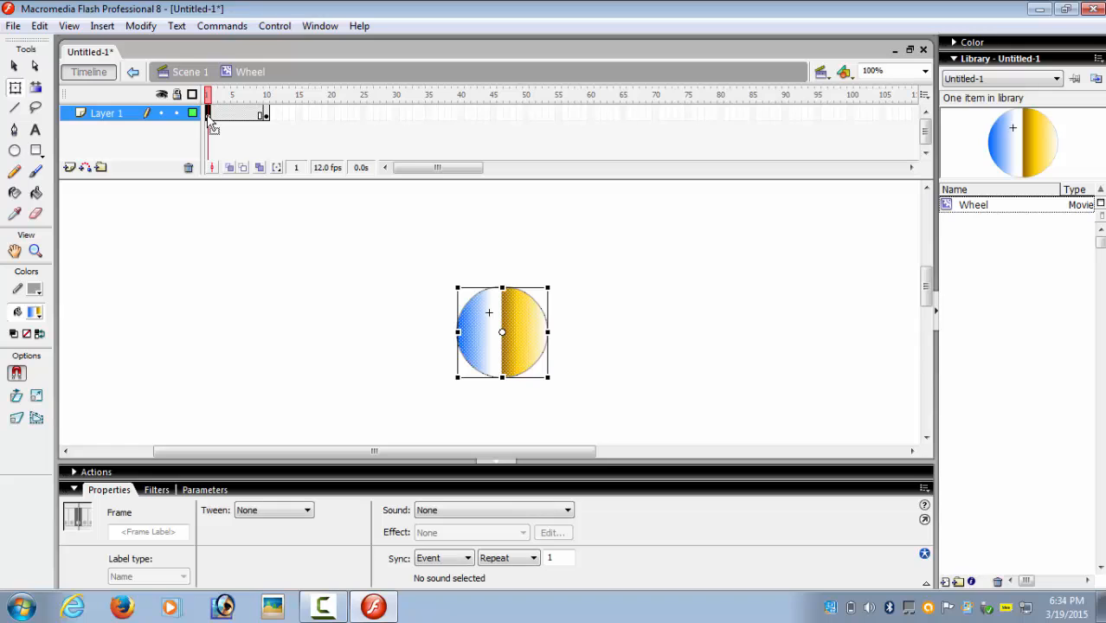
{"action": "right_click", "coordinate": [208, 121]}
{"action": "left_click", "coordinate": [209, 113]}
{"action": "left_click_drag", "start_coordinate": [208, 112], "coordinate": [266, 116]}
{"action": "right_click", "coordinate": [266, 111]}
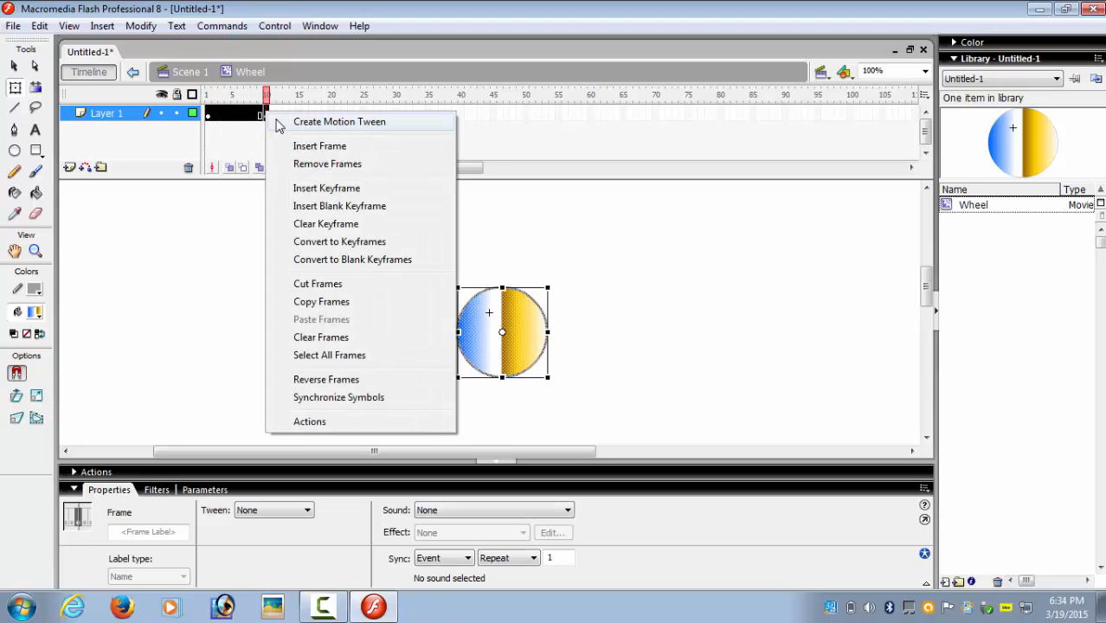
{"action": "left_click", "coordinate": [337, 122]}
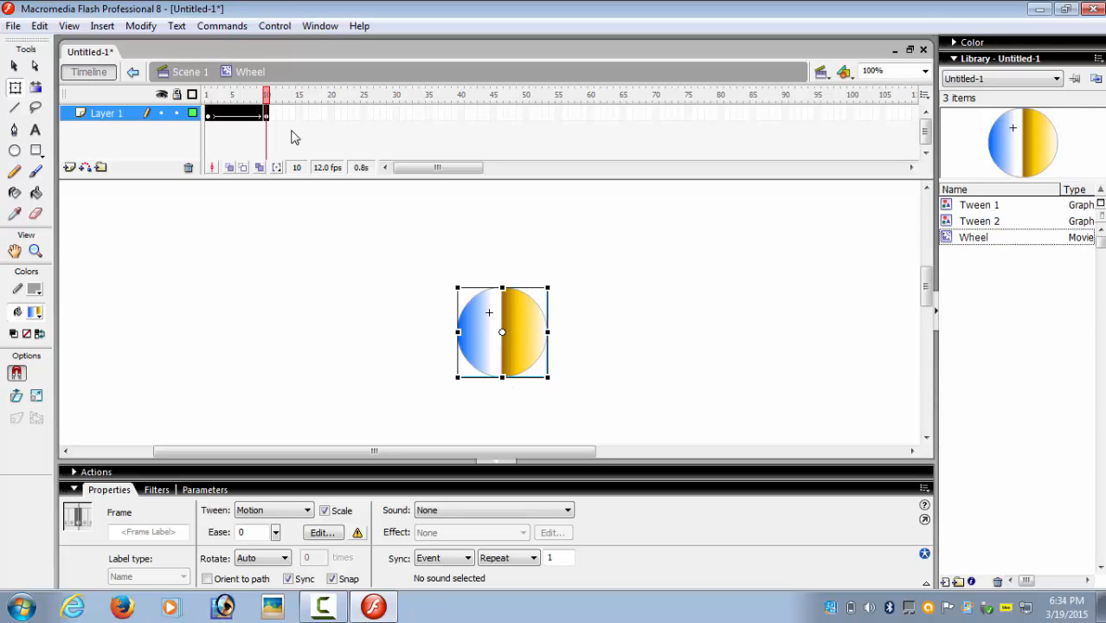
- Rotate the wheel 90 degrees clockwise at the frame 10 keyframe
{"action": "left_click", "coordinate": [209, 116]}
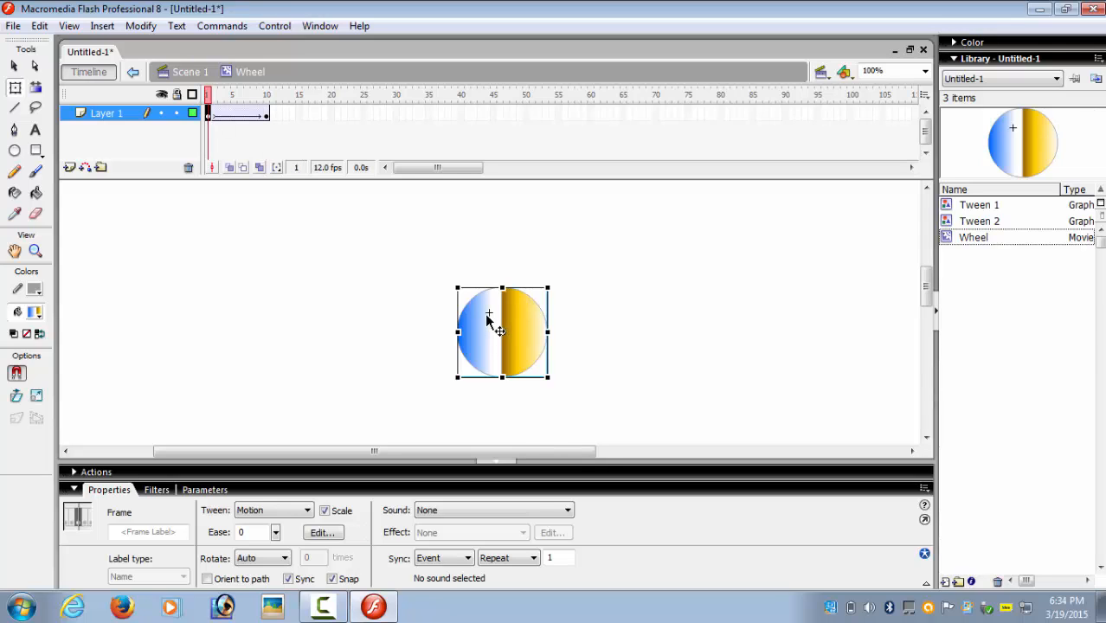
{"action": "left_click", "coordinate": [266, 116]}
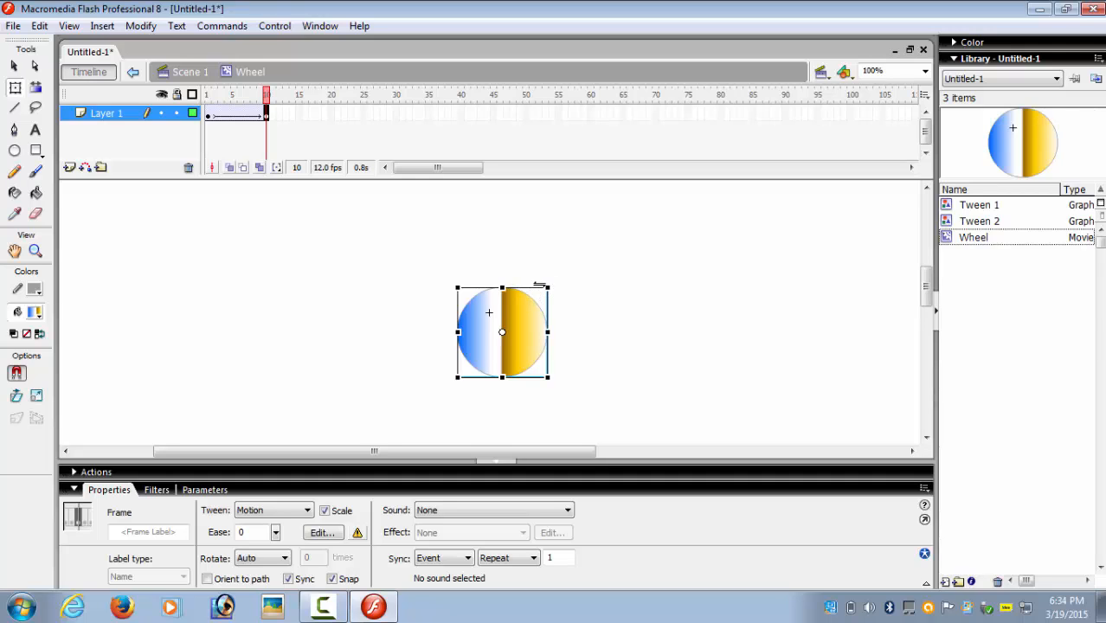
{"action": "left_click_drag", "start_coordinate": [547, 285], "coordinate": [554, 378]}
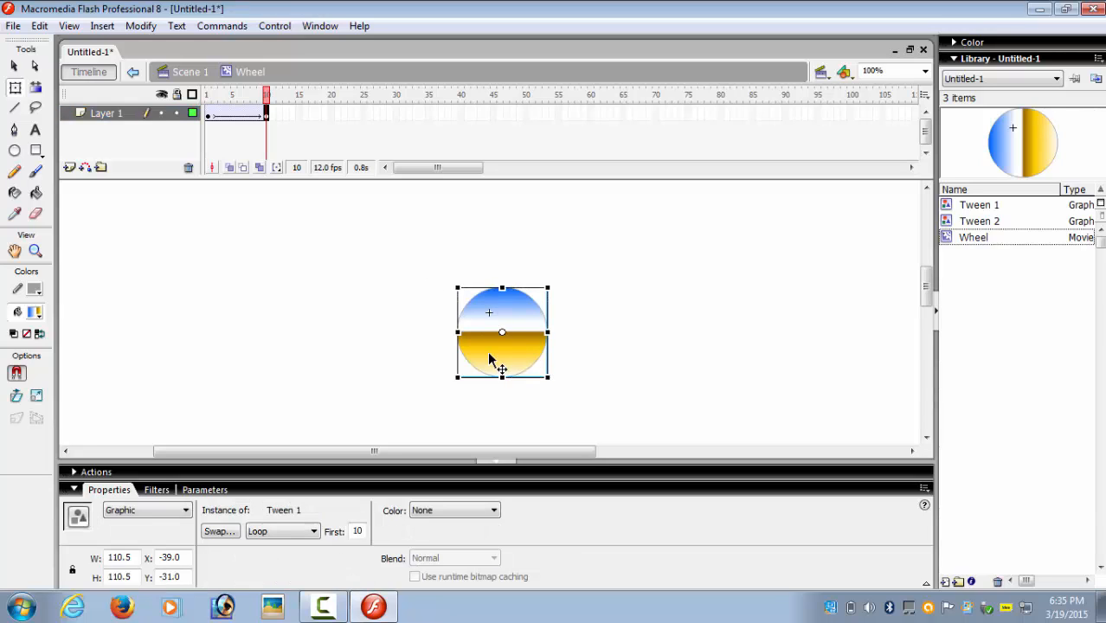
- Insert a keyframe at frame 20 and rotate the wheel there a further 90 degrees clockwise
{"action": "right_click", "coordinate": [330, 112]}
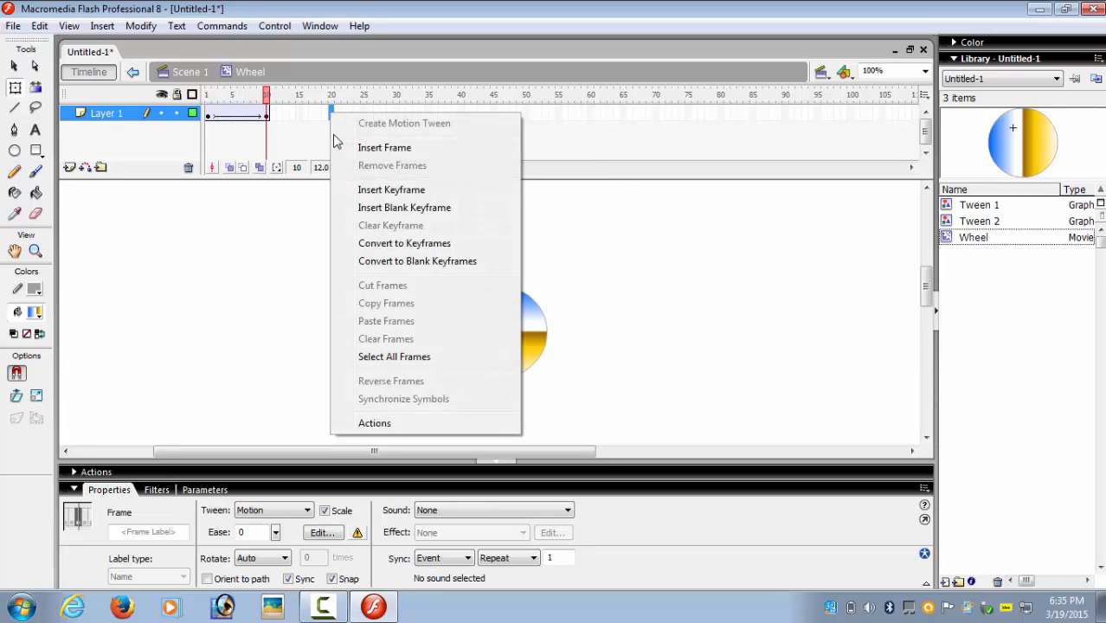
{"action": "left_click", "coordinate": [382, 196]}
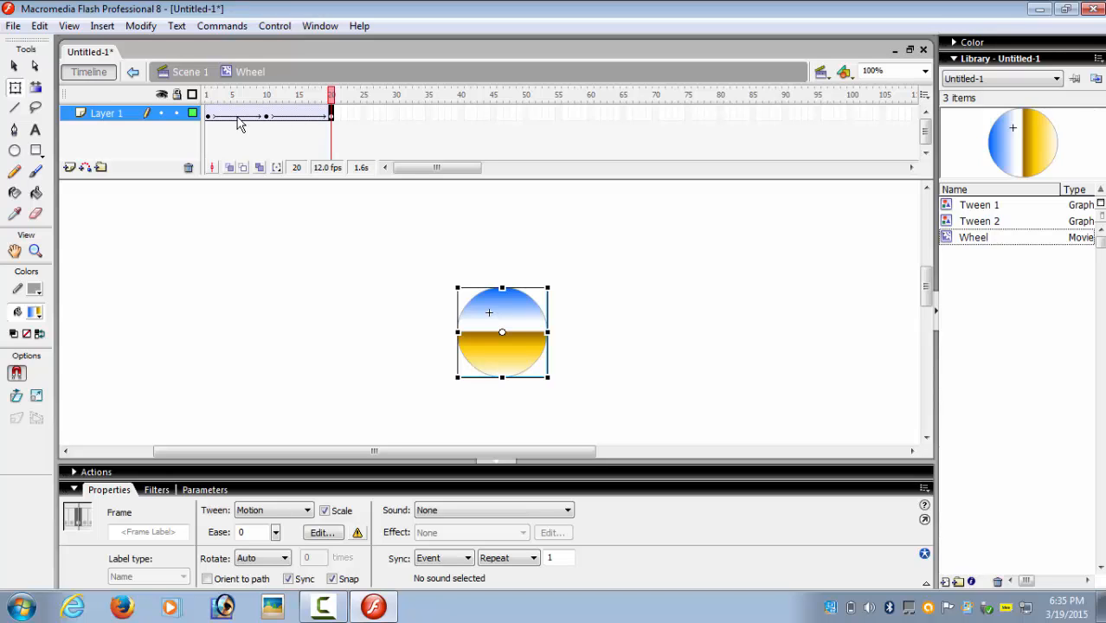
{"action": "left_click_drag", "start_coordinate": [208, 122], "coordinate": [267, 119]}
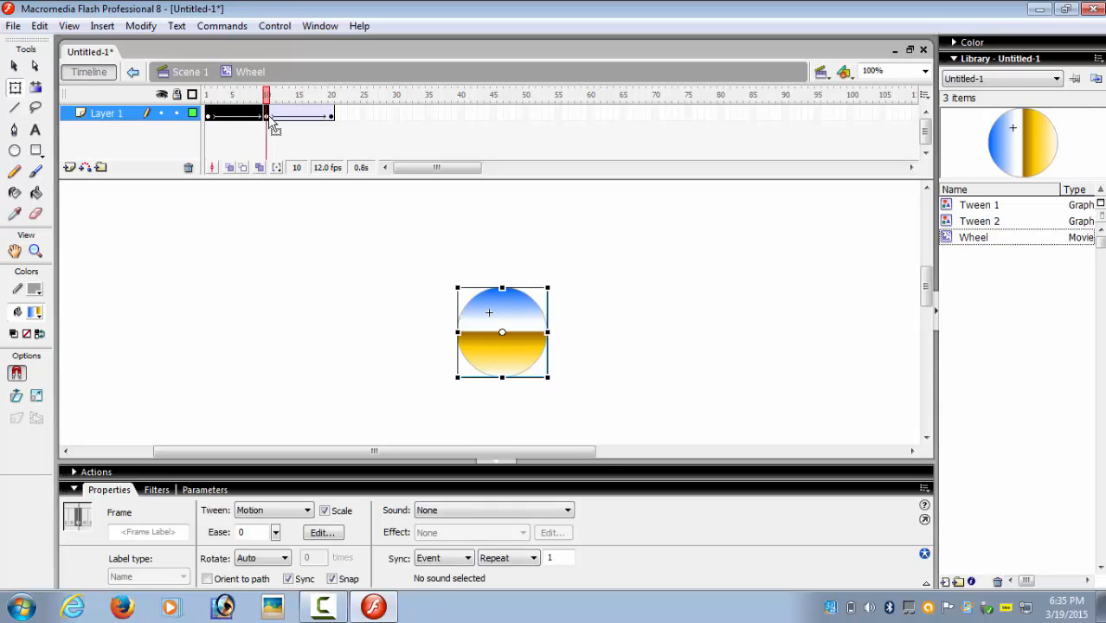
{"action": "left_click", "coordinate": [269, 117]}
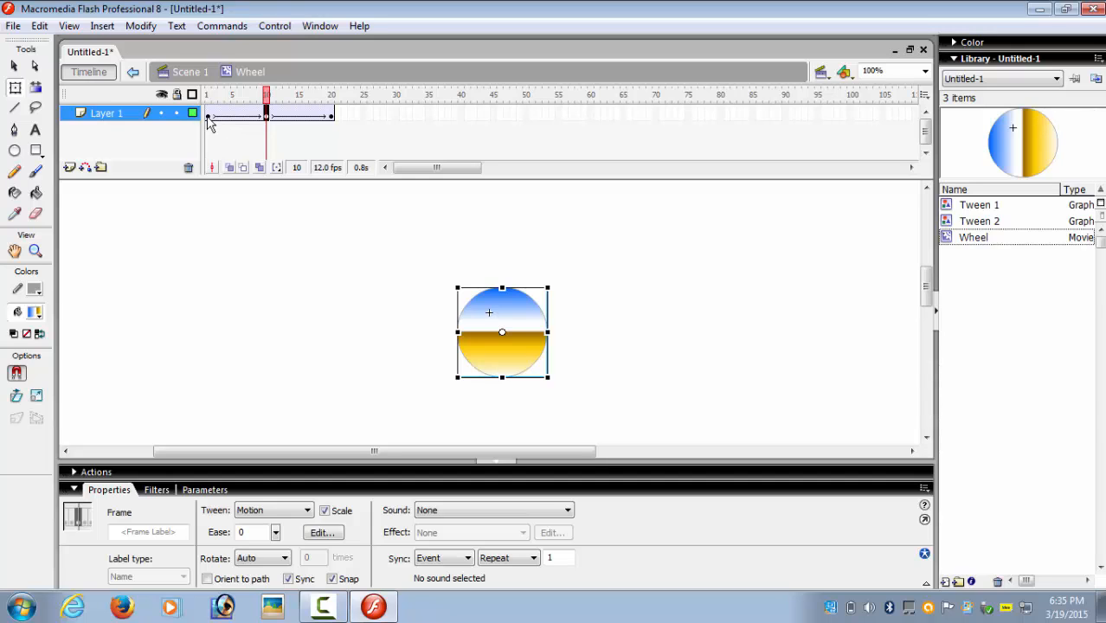
{"action": "left_click_drag", "start_coordinate": [207, 124], "coordinate": [273, 125]}
{"action": "left_click", "coordinate": [331, 119]}
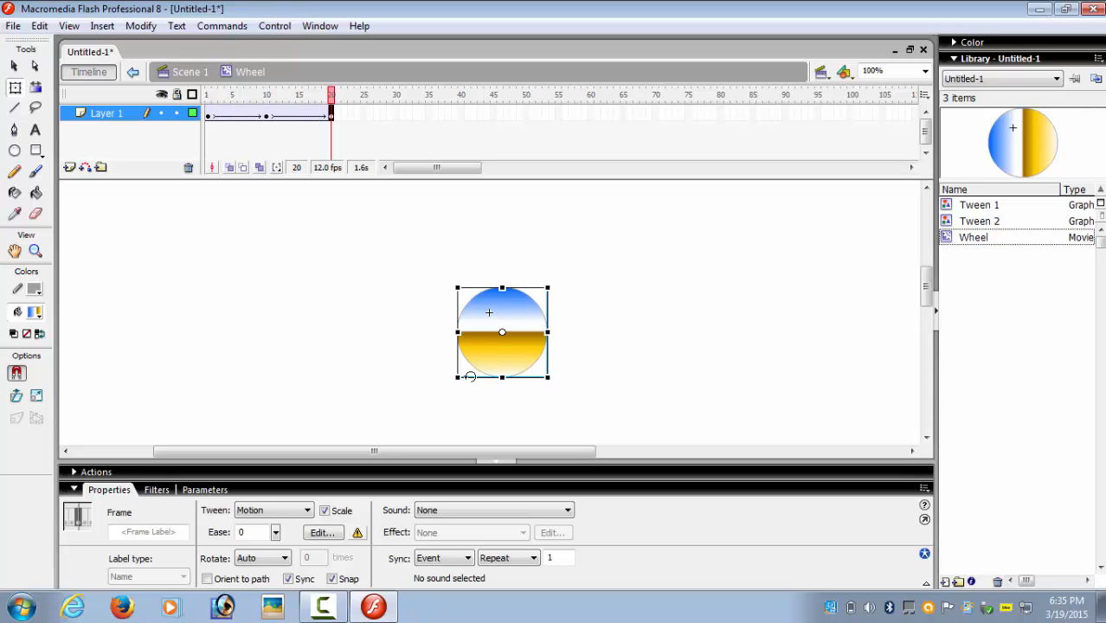
{"action": "left_click_drag", "start_coordinate": [460, 380], "coordinate": [457, 280]}
- Check the wheel's rotation across frames 1 to 20 of the timeline
{"action": "left_click", "coordinate": [207, 115]}
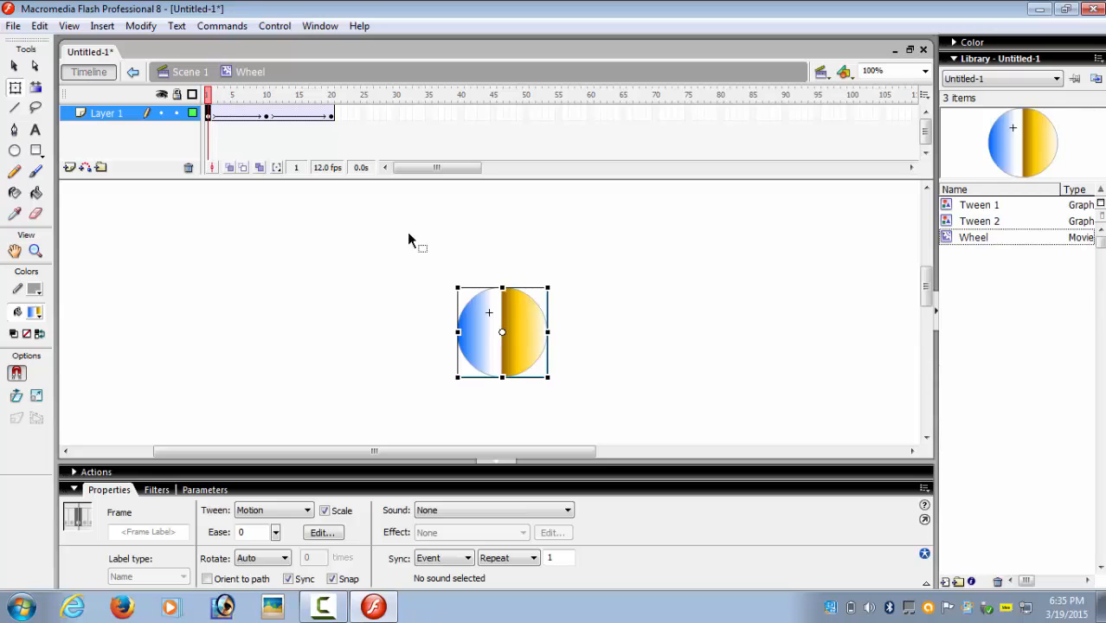
{"action": "left_click", "coordinate": [523, 330]}
{"action": "left_click", "coordinate": [555, 325]}
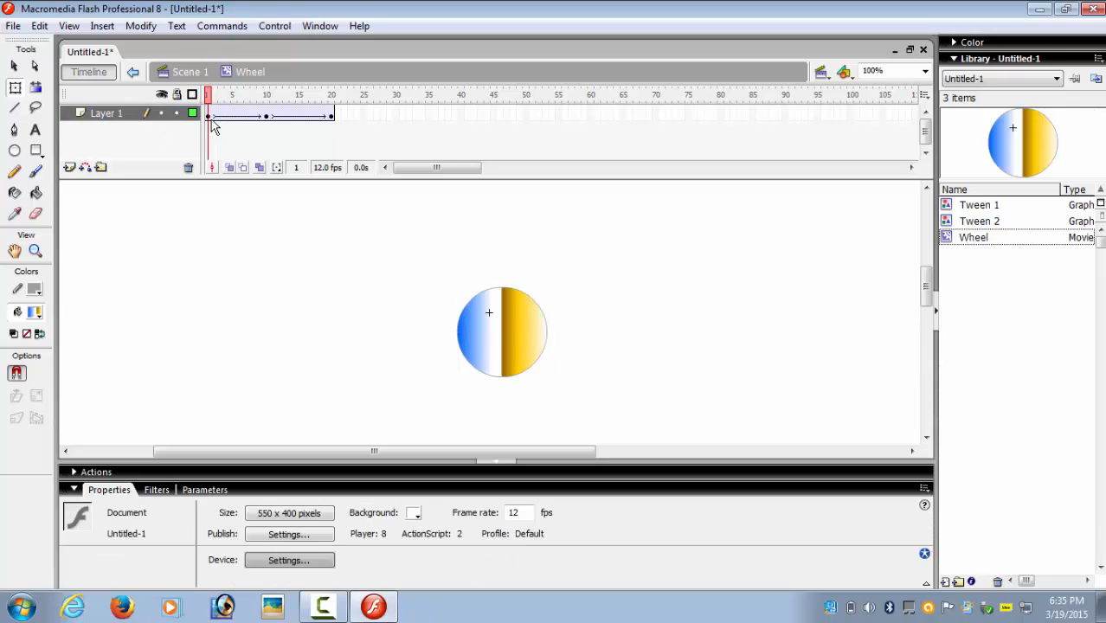
{"action": "left_click", "coordinate": [210, 122]}
{"action": "left_click_drag", "start_coordinate": [210, 122], "coordinate": [339, 128]}
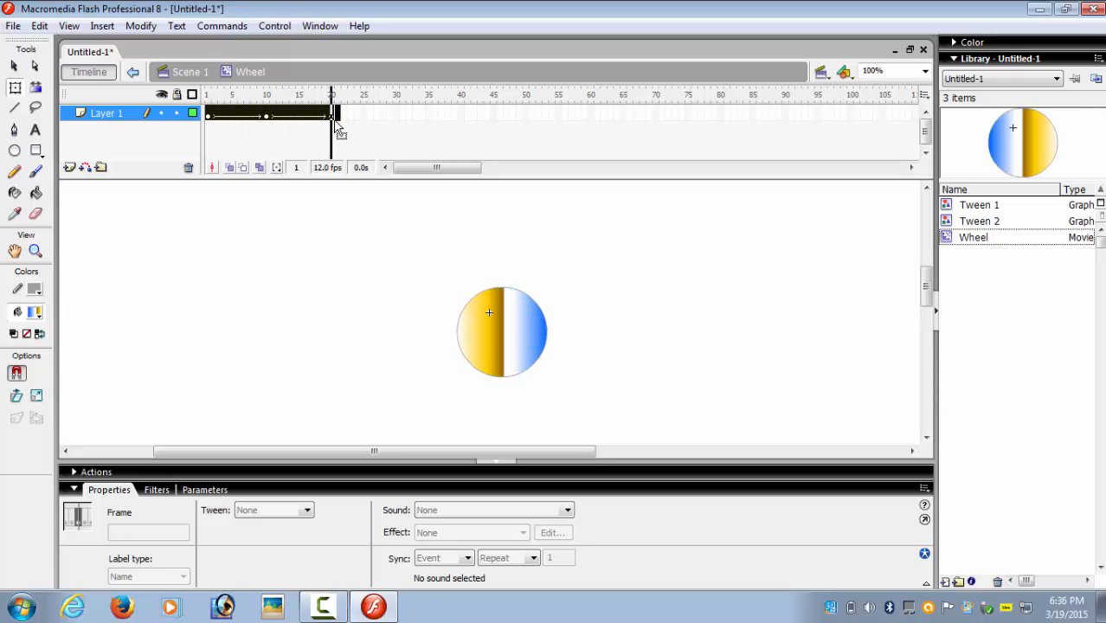
{"action": "left_click", "coordinate": [463, 303]}
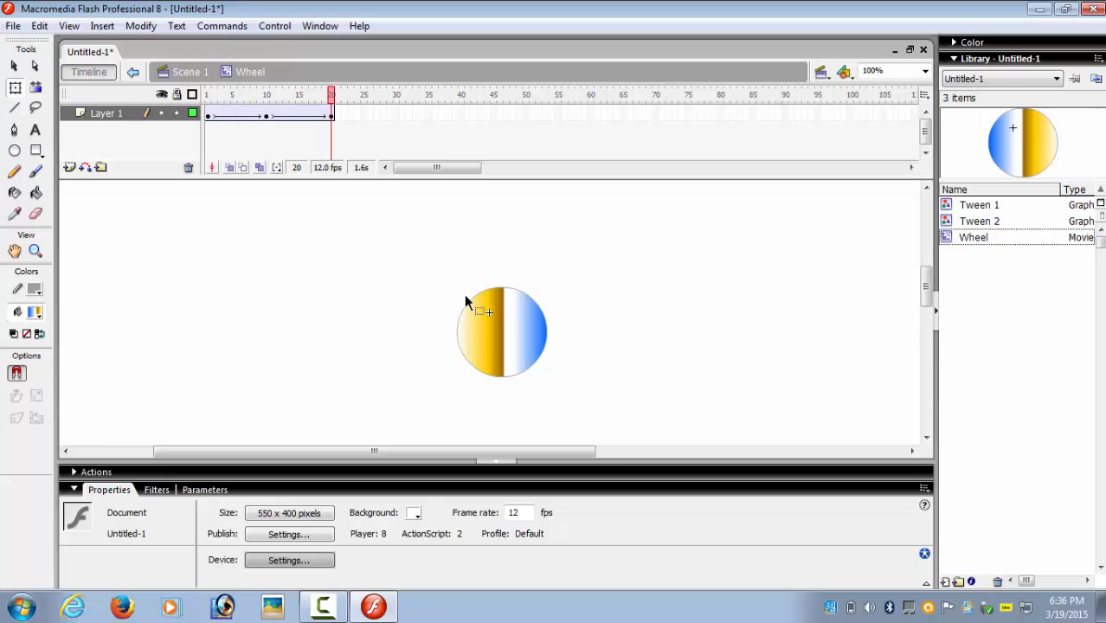
- Create another new movie clip symbol named Bus
{"action": "left_click", "coordinate": [102, 26]}
{"action": "left_click", "coordinate": [110, 44]}
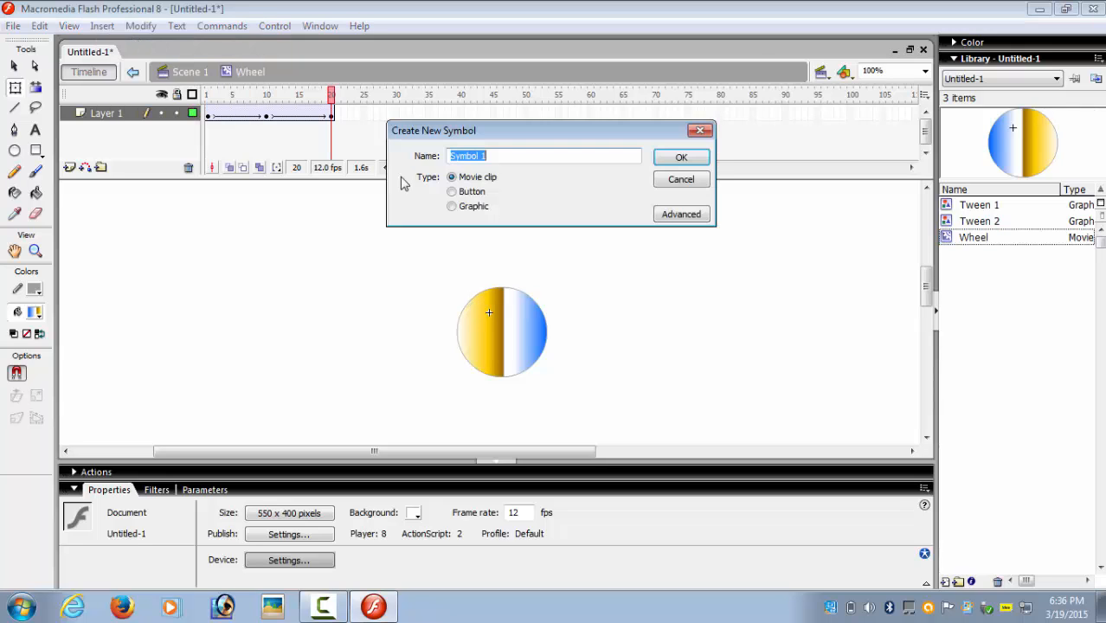
{"action": "type", "text": "Bus"}
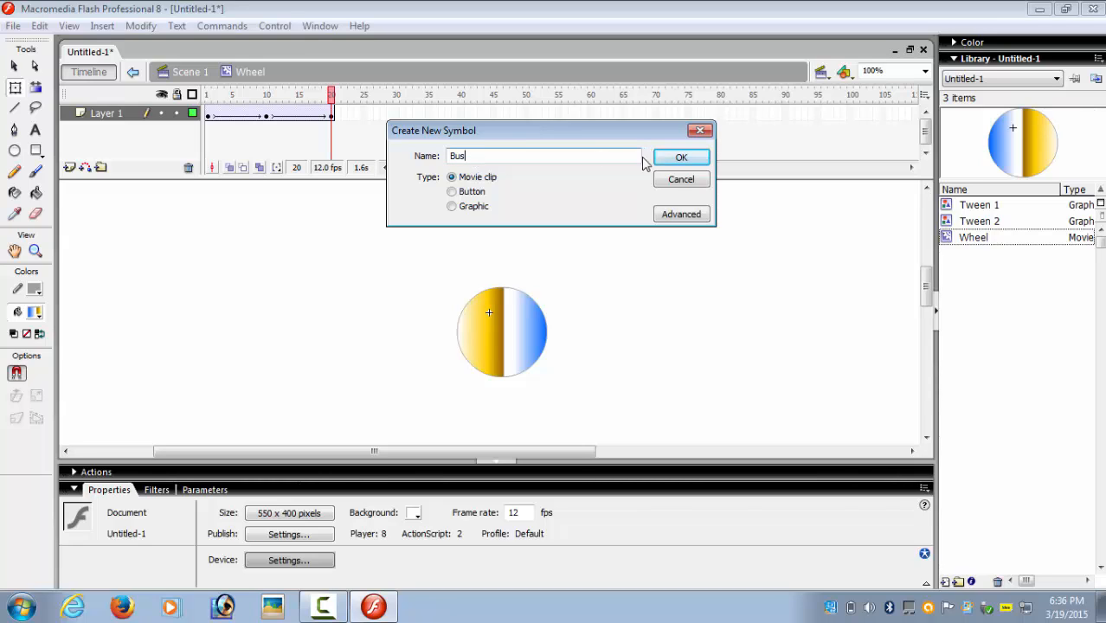
{"action": "left_click", "coordinate": [681, 159]}
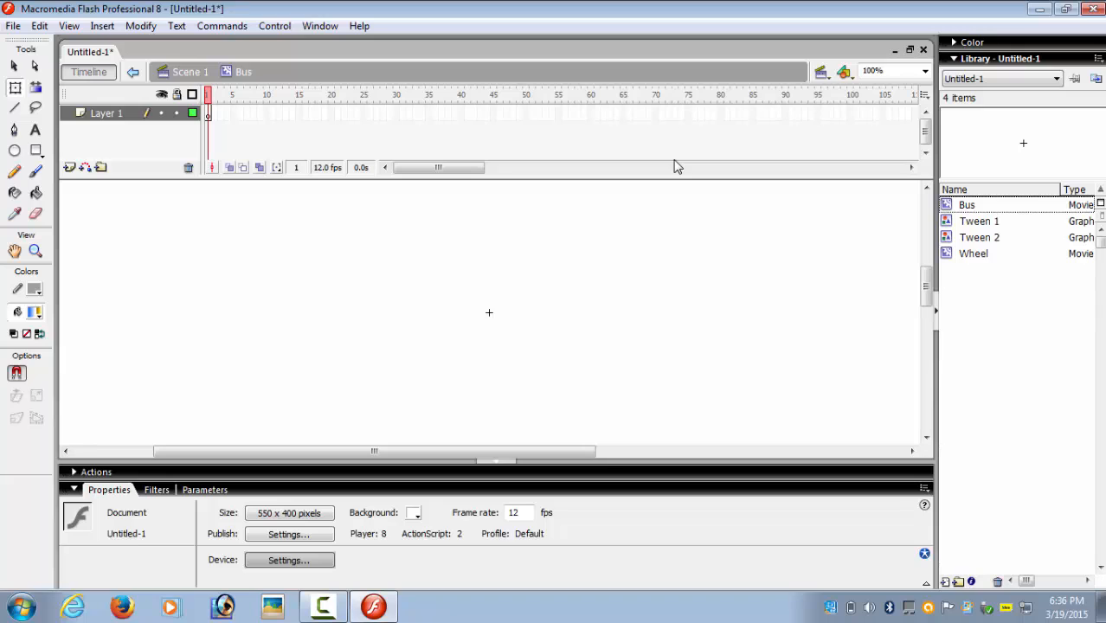
- Draw a wide rectangle with a solid red fill over the registration point as the bus body
{"action": "left_click", "coordinate": [36, 150]}
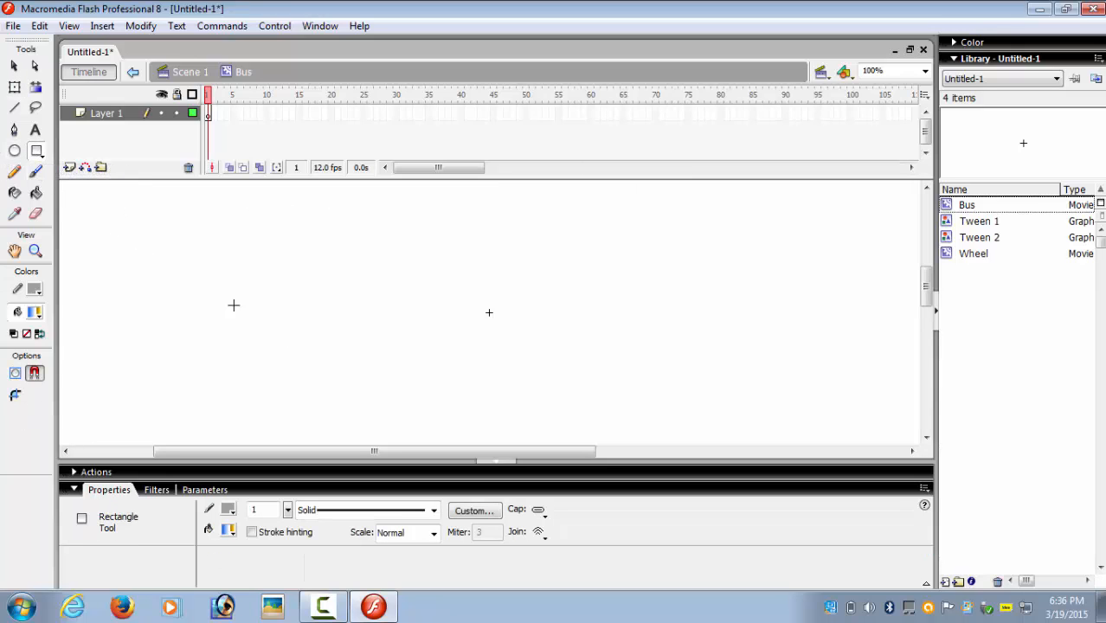
{"action": "left_click", "coordinate": [37, 313]}
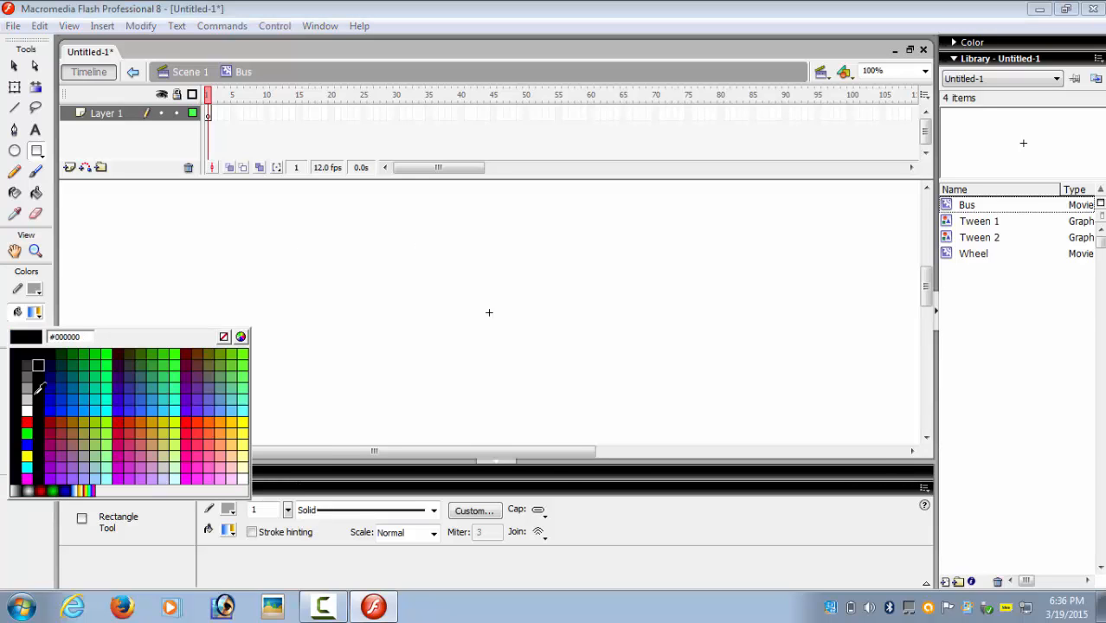
{"action": "left_click", "coordinate": [27, 421]}
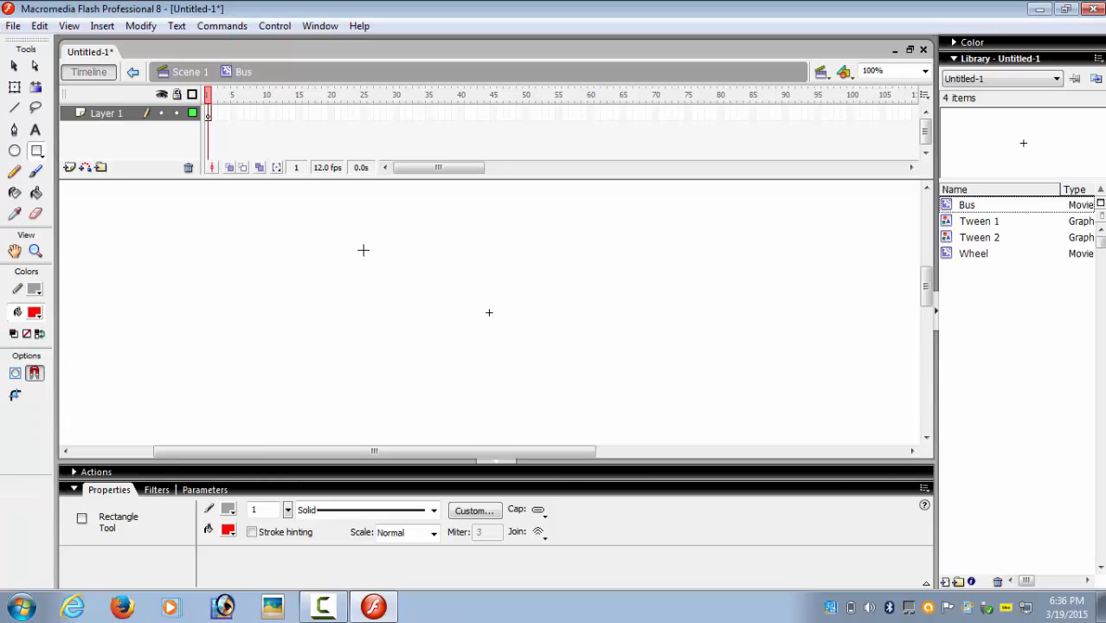
{"action": "mouse_move", "coordinate": [365, 254]}
{"action": "left_mouse_down"}
{"action": "mouse_move", "coordinate": [395, 301]}
{"action": "mouse_move", "coordinate": [636, 348]}
{"action": "left_mouse_up"}
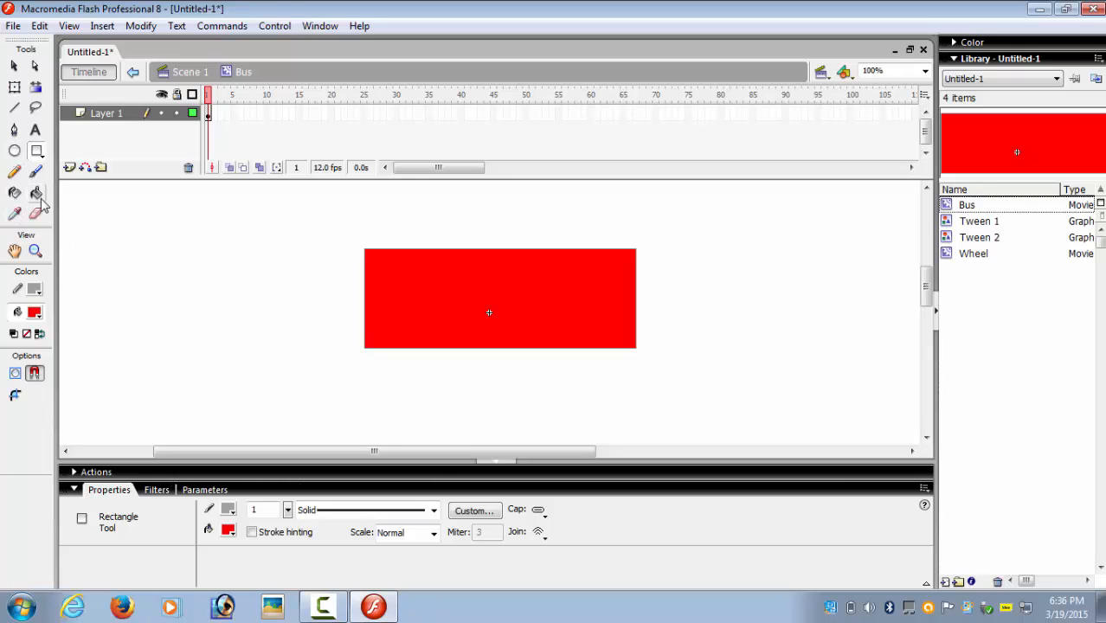
- Draw a row of four small white rectangles across the upper part of the red bus body as windows
{"action": "left_click", "coordinate": [35, 314]}
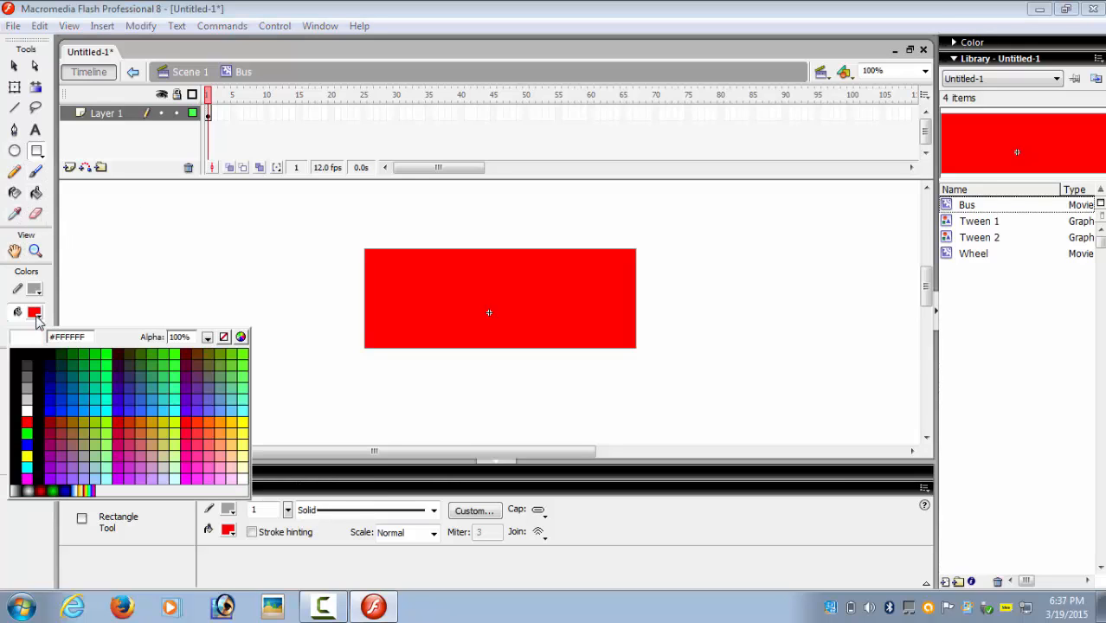
{"action": "left_click", "coordinate": [28, 409]}
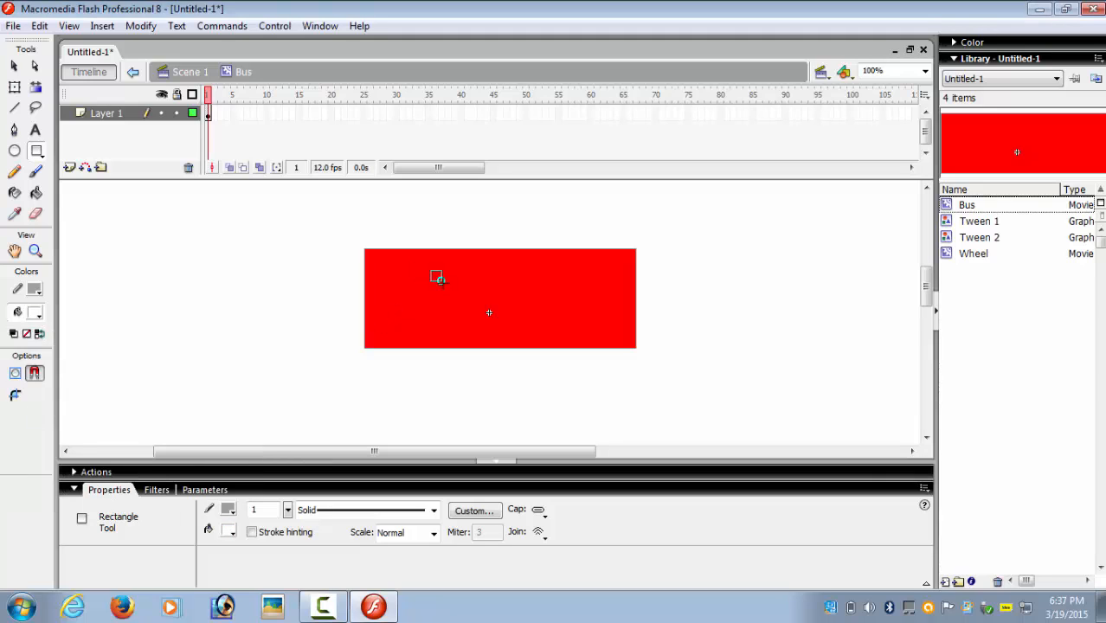
{"action": "left_click_drag", "start_coordinate": [441, 281], "coordinate": [594, 294]}
- Paint a single grey round headlight on the left edge of the bus body with the Brush tool
{"action": "left_click", "coordinate": [36, 171]}
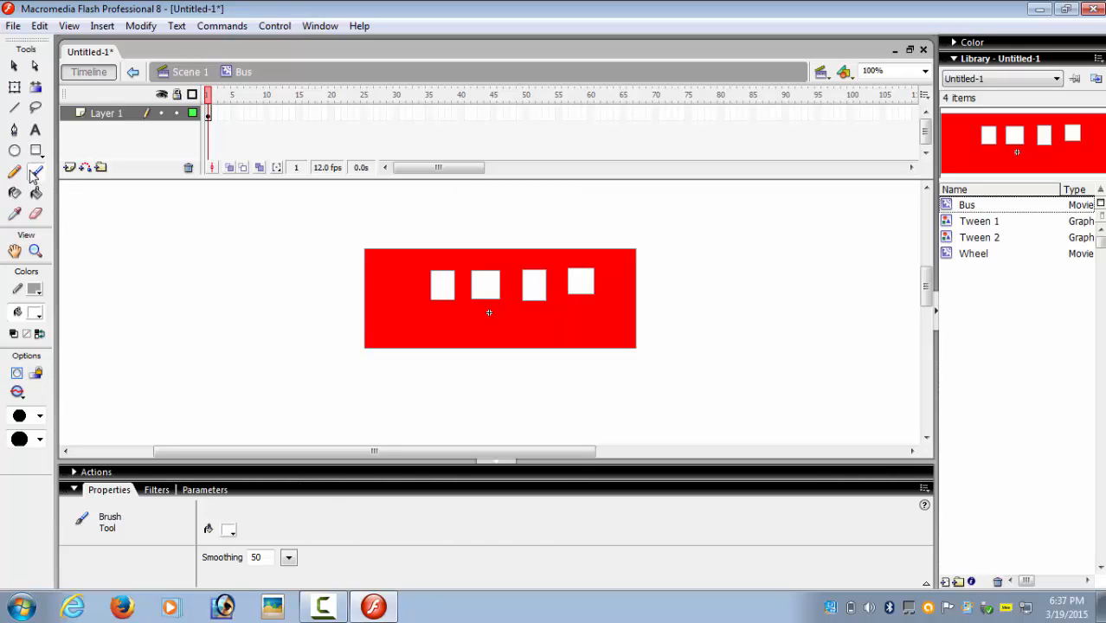
{"action": "left_click", "coordinate": [38, 311]}
{"action": "left_click", "coordinate": [30, 381]}
{"action": "left_click", "coordinate": [367, 309]}
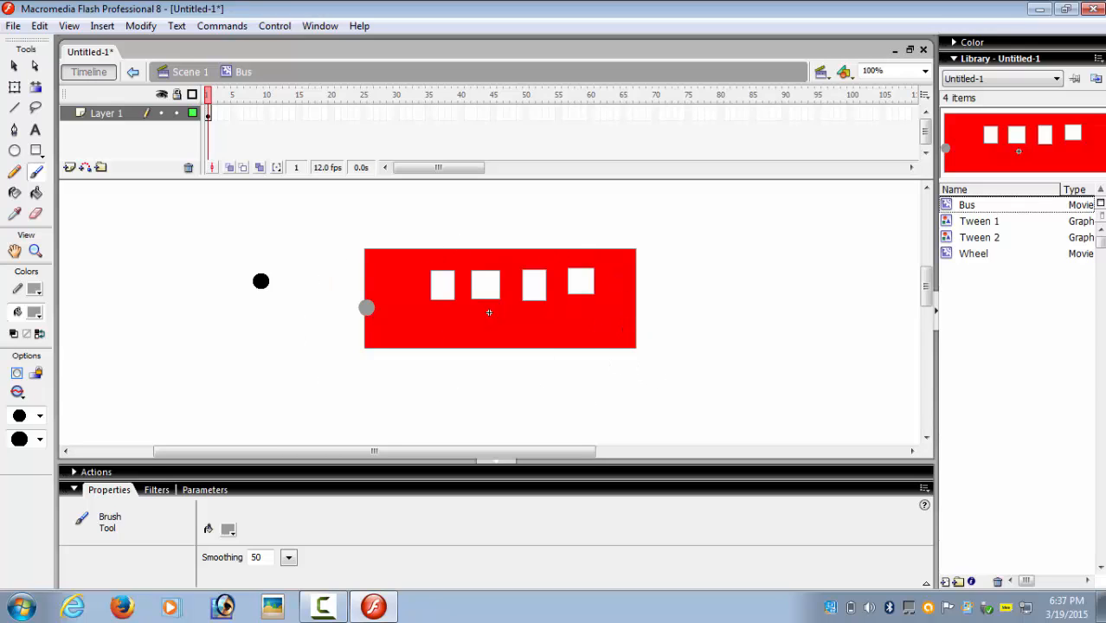
- Return to Scene 1, place the Bus clip on the right half of the stage and narrow it to about 210 px wide
{"action": "left_click", "coordinate": [997, 256]}
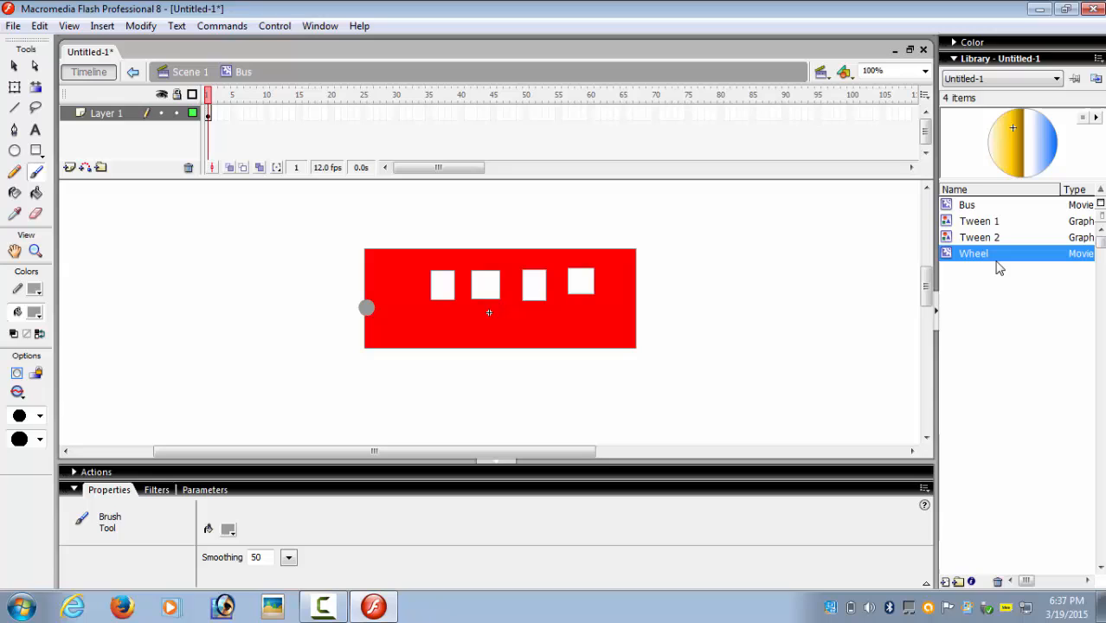
{"action": "left_click", "coordinate": [190, 73]}
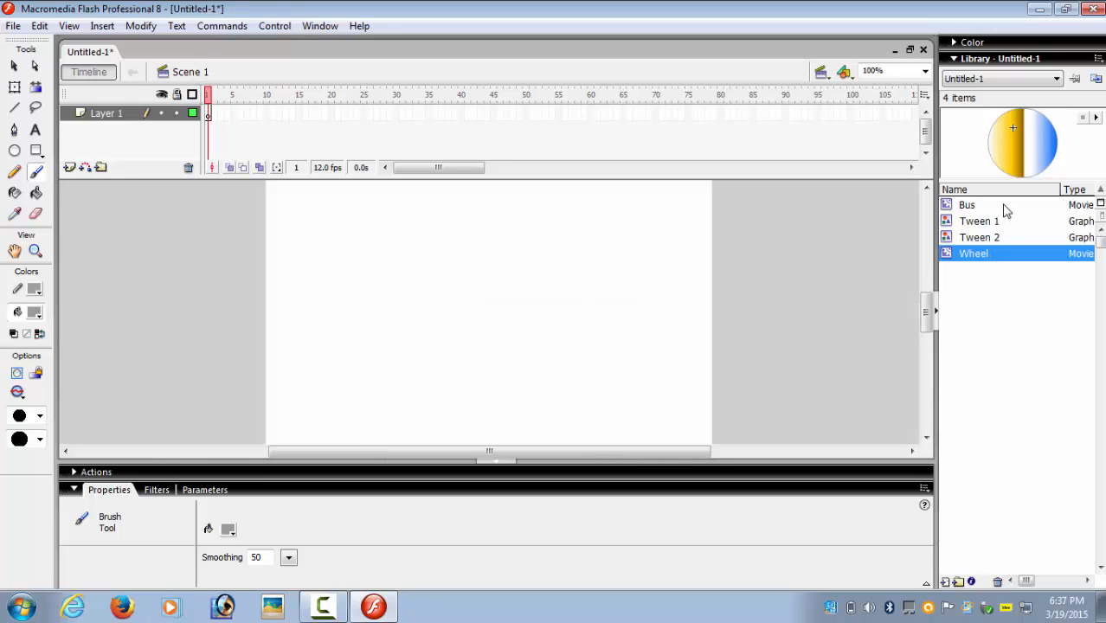
{"action": "left_click_drag", "start_coordinate": [1006, 208], "coordinate": [551, 297]}
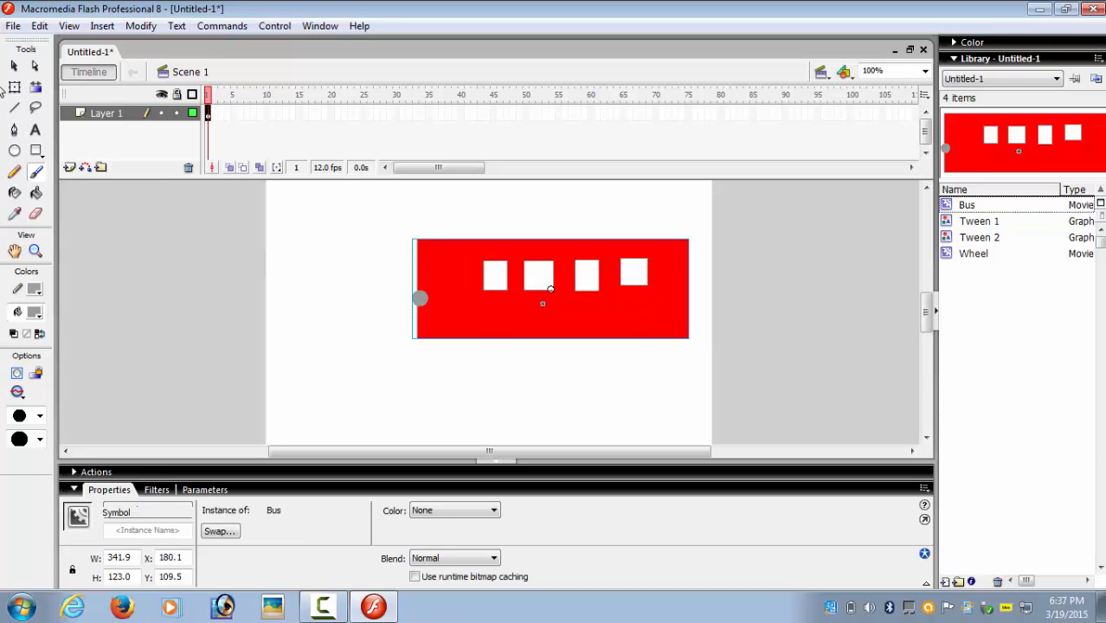
{"action": "left_click", "coordinate": [14, 87]}
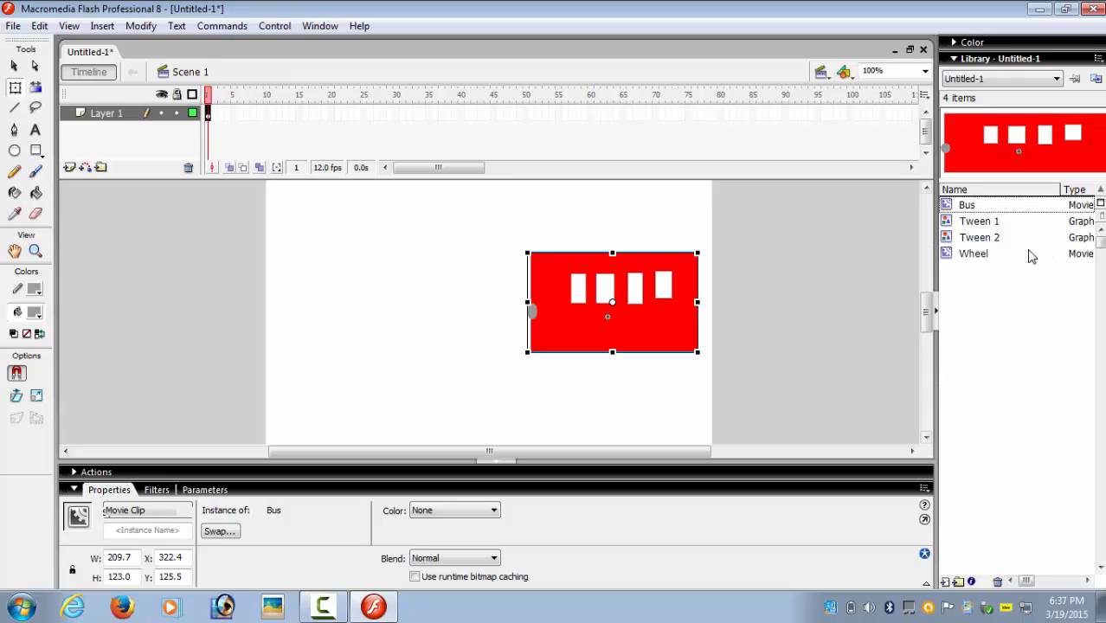
- Add two Wheel instances along the bus's lower edge, shrinking the rear one to about 70 by 62 px and the front one to similar size
{"action": "left_click_drag", "start_coordinate": [1026, 260], "coordinate": [654, 367]}
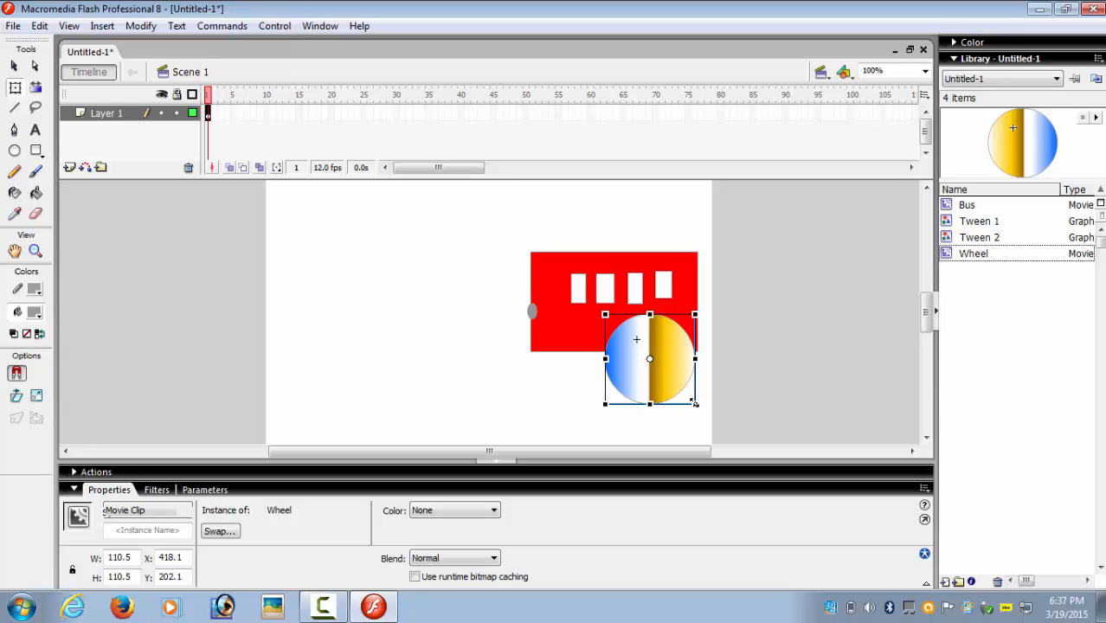
{"action": "left_click_drag", "start_coordinate": [695, 403], "coordinate": [670, 349]}
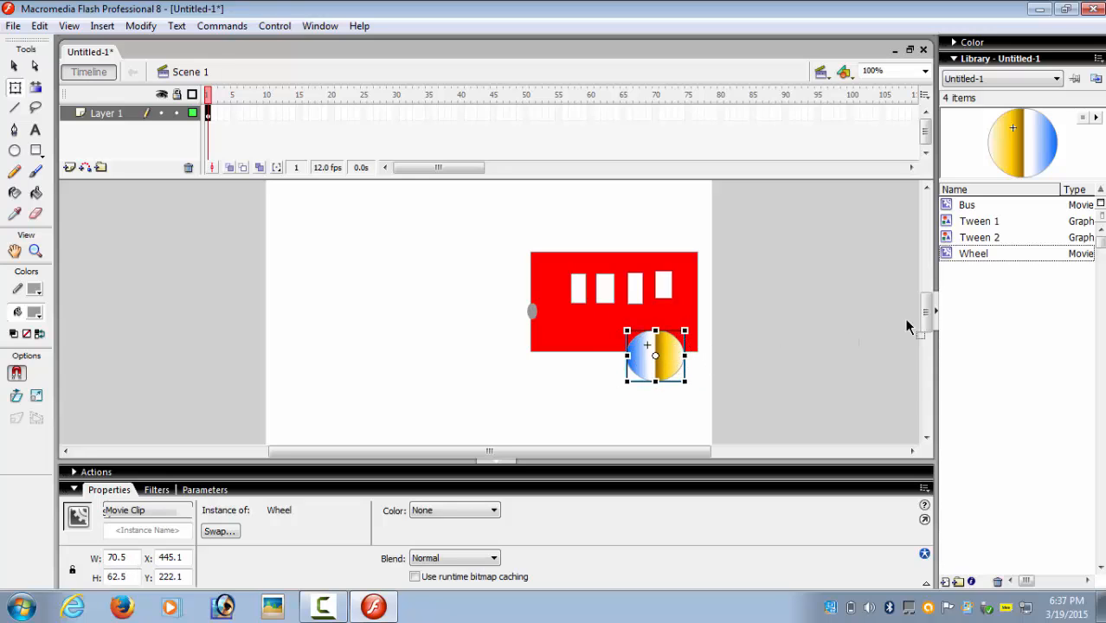
{"action": "left_click_drag", "start_coordinate": [981, 255], "coordinate": [589, 371]}
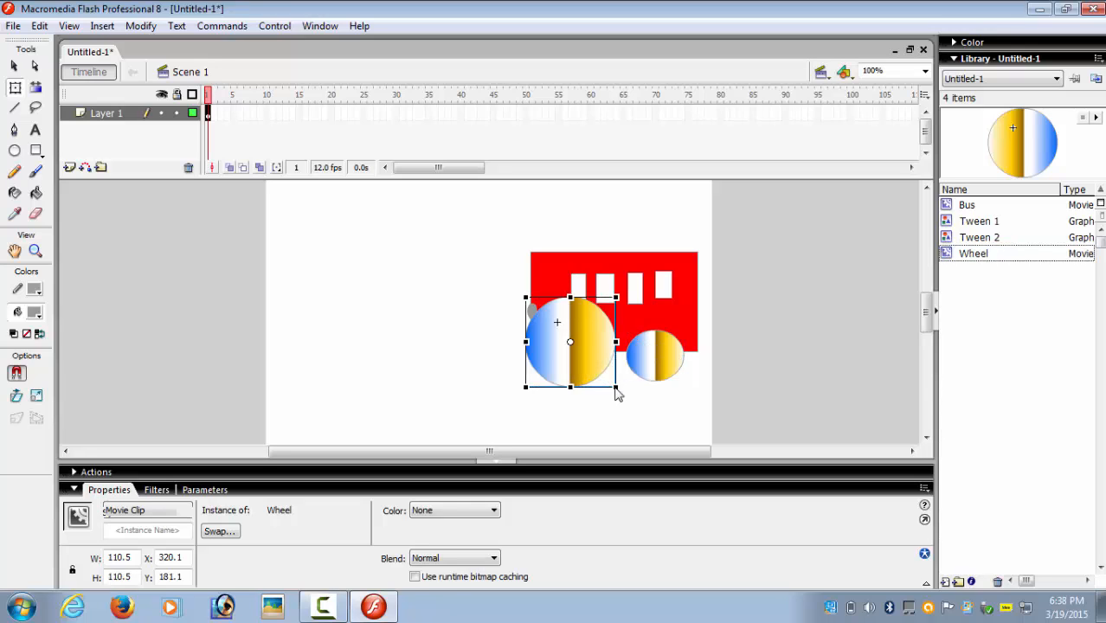
{"action": "left_click_drag", "start_coordinate": [615, 387], "coordinate": [540, 371]}
{"action": "left_click_drag", "start_coordinate": [582, 354], "coordinate": [540, 382]}
{"action": "left_click", "coordinate": [708, 381]}
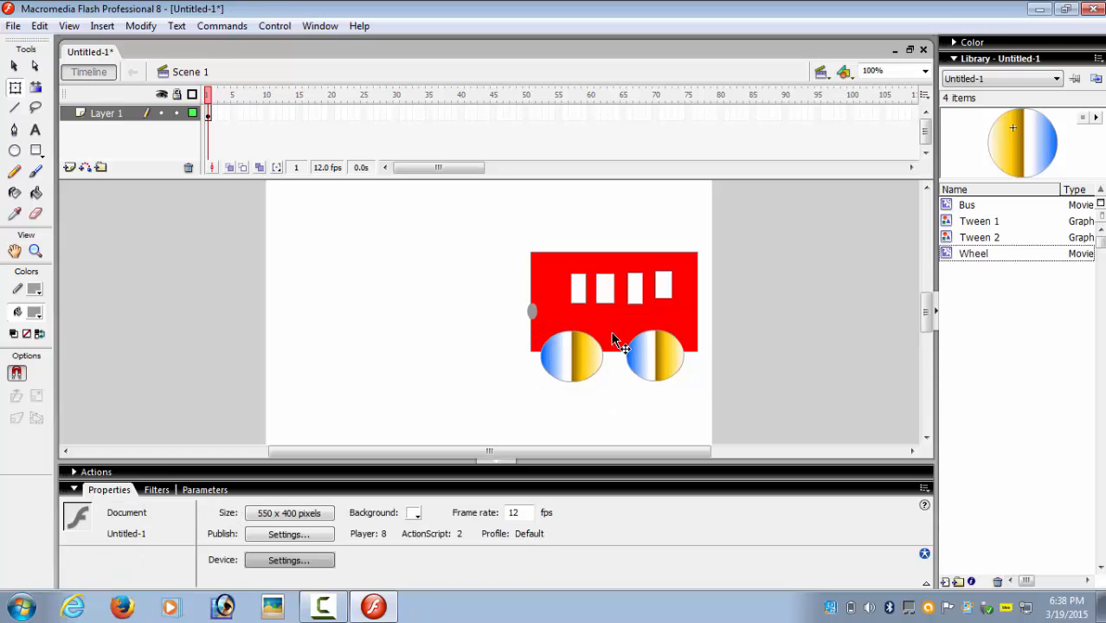
- Insert a keyframe at frame 10 for the bus and wheels, and create a motion tween across frames 1 to 10
{"action": "left_click", "coordinate": [208, 113]}
{"action": "left_click", "coordinate": [208, 113]}
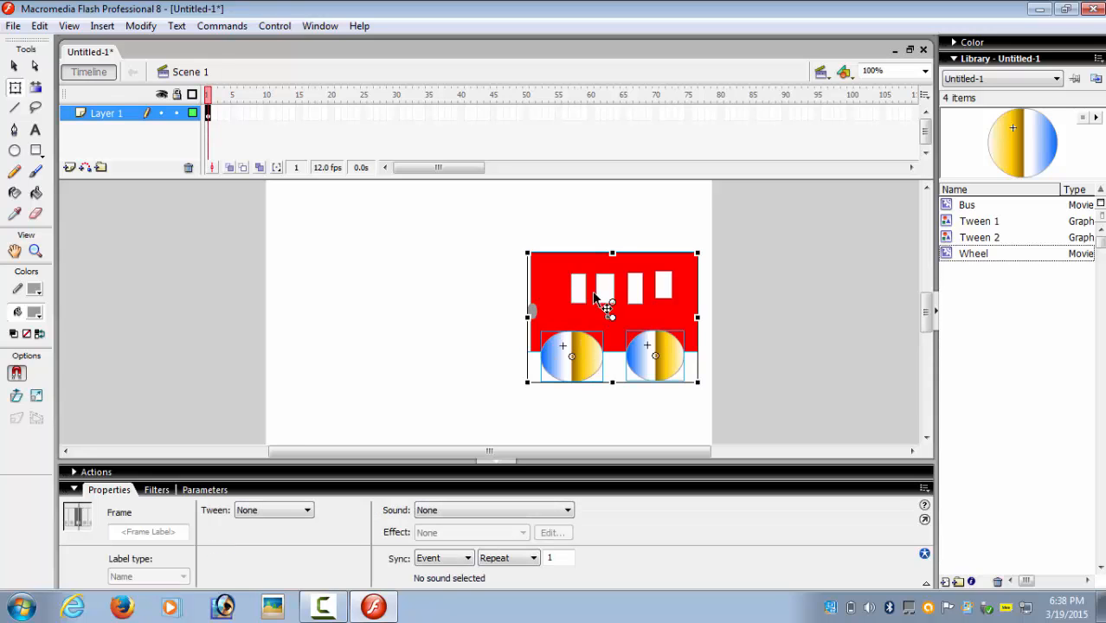
{"action": "right_click", "coordinate": [266, 123]}
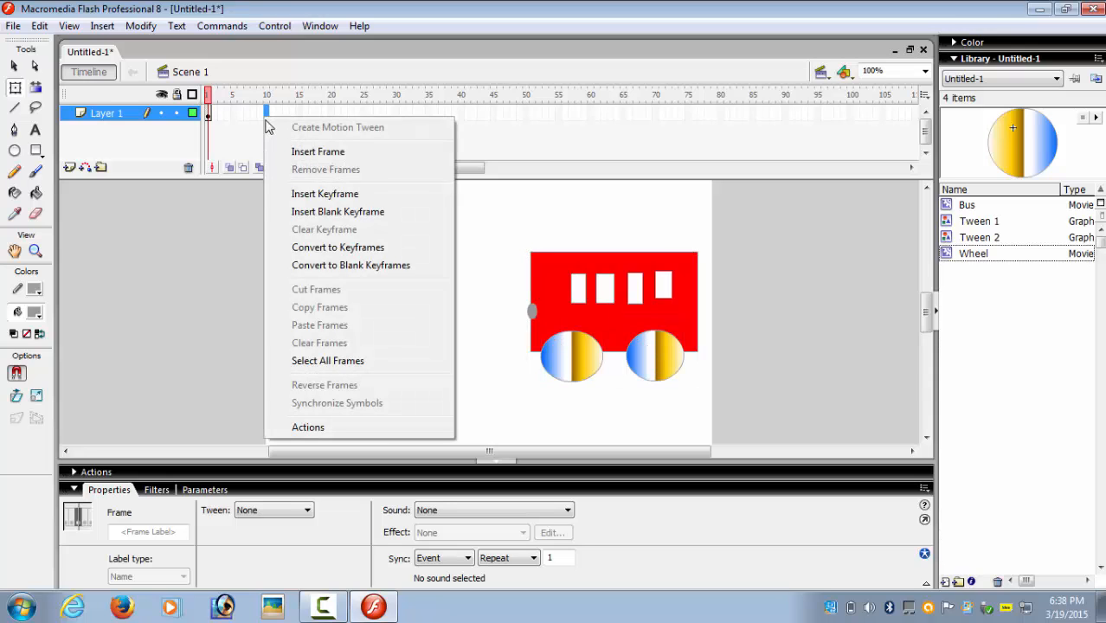
{"action": "left_click", "coordinate": [297, 195]}
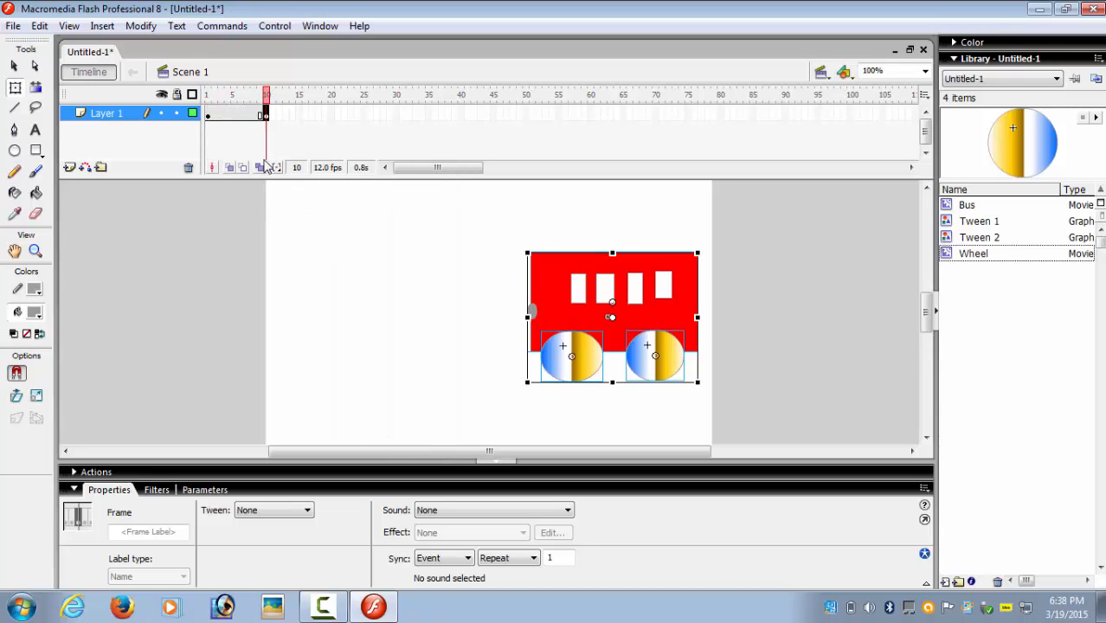
{"action": "left_click_drag", "start_coordinate": [211, 122], "coordinate": [273, 125]}
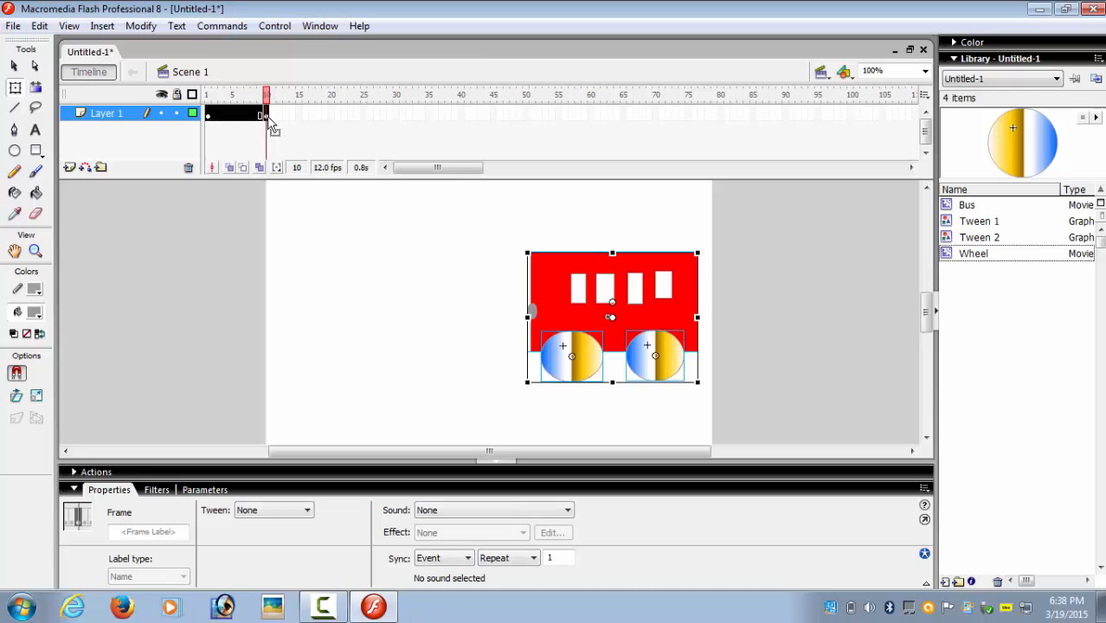
{"action": "right_click", "coordinate": [270, 120]}
{"action": "left_click", "coordinate": [341, 128]}
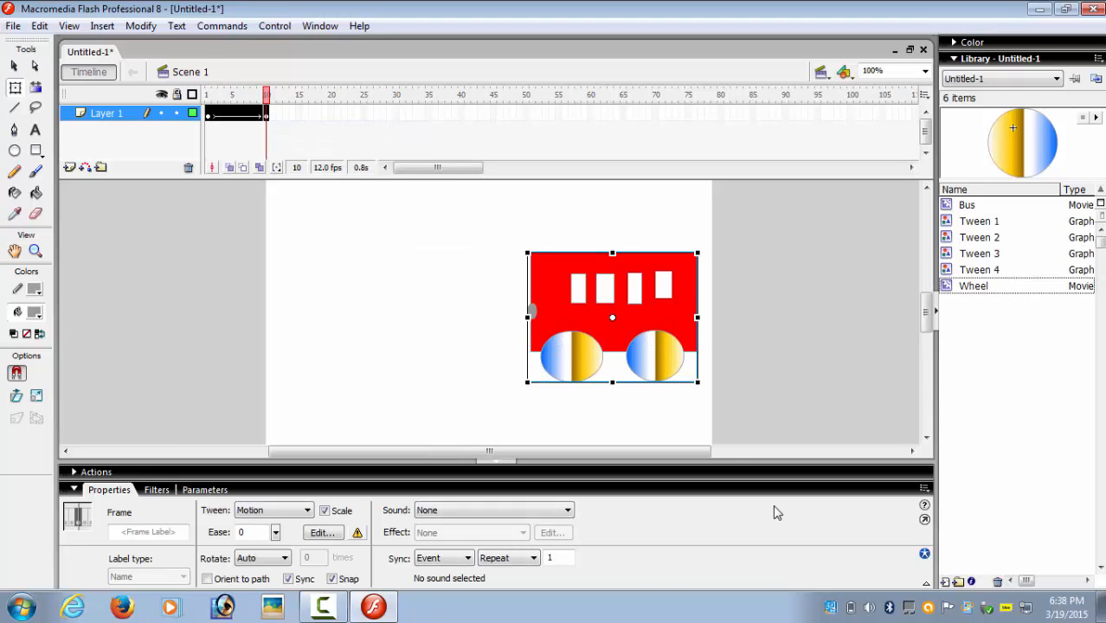
- Move the bus with its wheels horizontally left at frame 10, to about X 229
{"action": "left_click", "coordinate": [208, 114]}
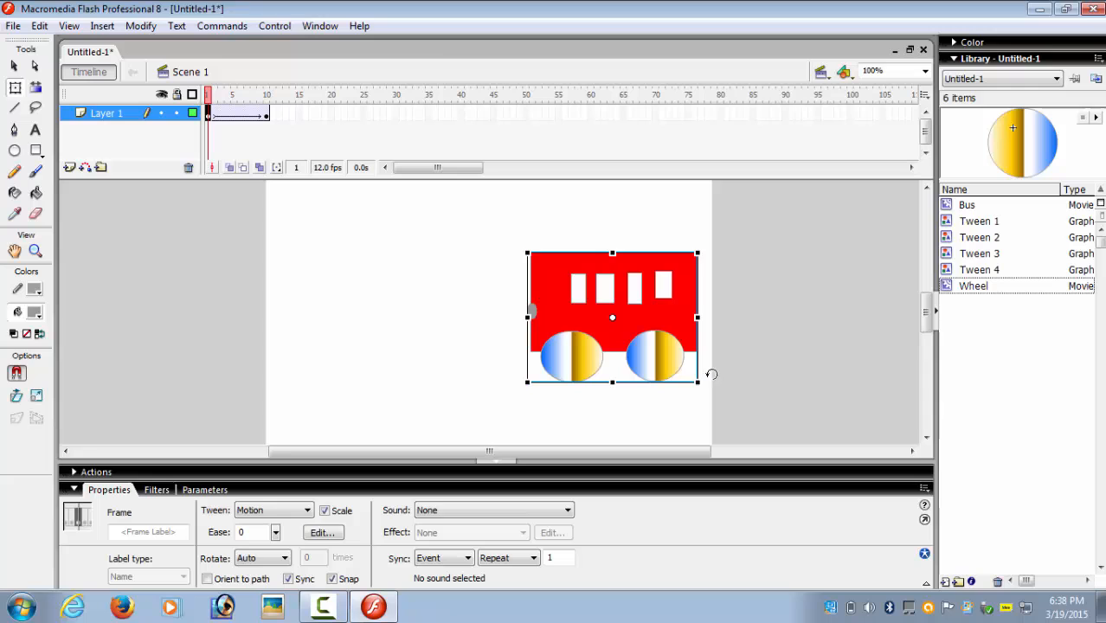
{"action": "left_click", "coordinate": [267, 116]}
{"action": "left_click_drag", "start_coordinate": [588, 297], "coordinate": [512, 295]}
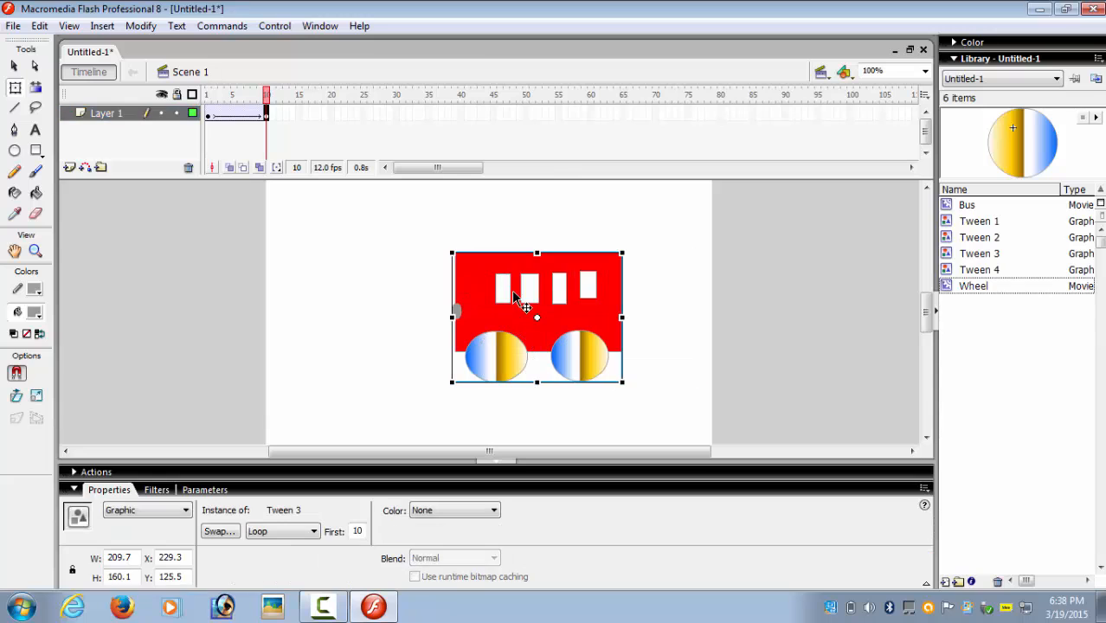
- Insert a keyframe at frame 20 and move the bus further left there, into the left half of the stage
{"action": "left_click", "coordinate": [331, 113]}
{"action": "right_click", "coordinate": [329, 113]}
{"action": "left_click", "coordinate": [385, 190]}
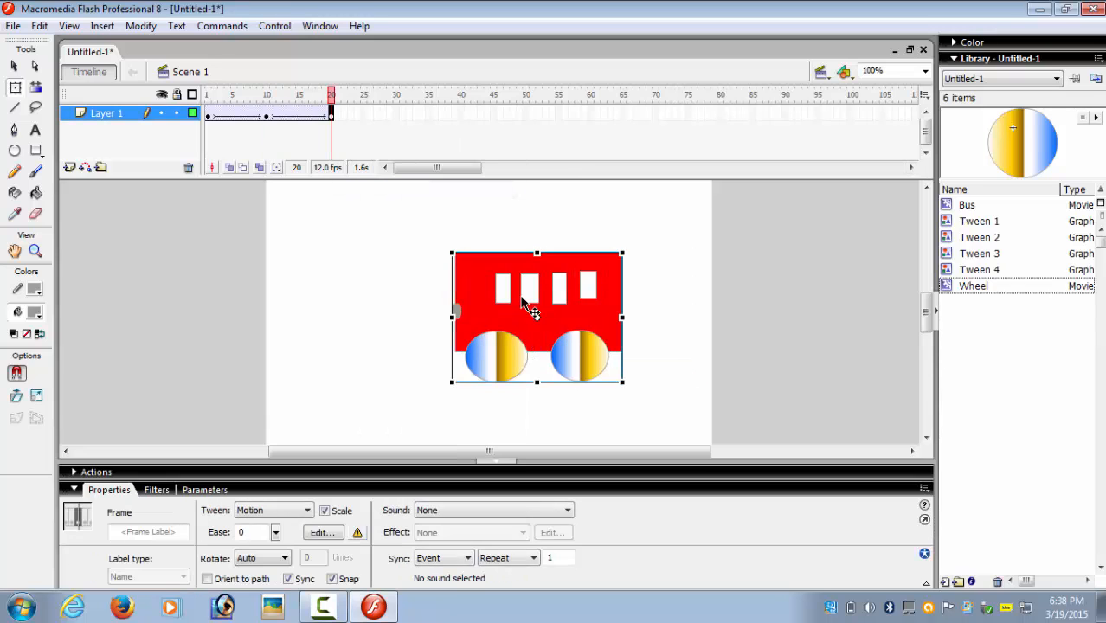
{"action": "left_click_drag", "start_coordinate": [548, 313], "coordinate": [412, 317]}
- Insert a keyframe at frame 25 and move the bus there to the stage's left edge, at about X -3
{"action": "left_click", "coordinate": [363, 114]}
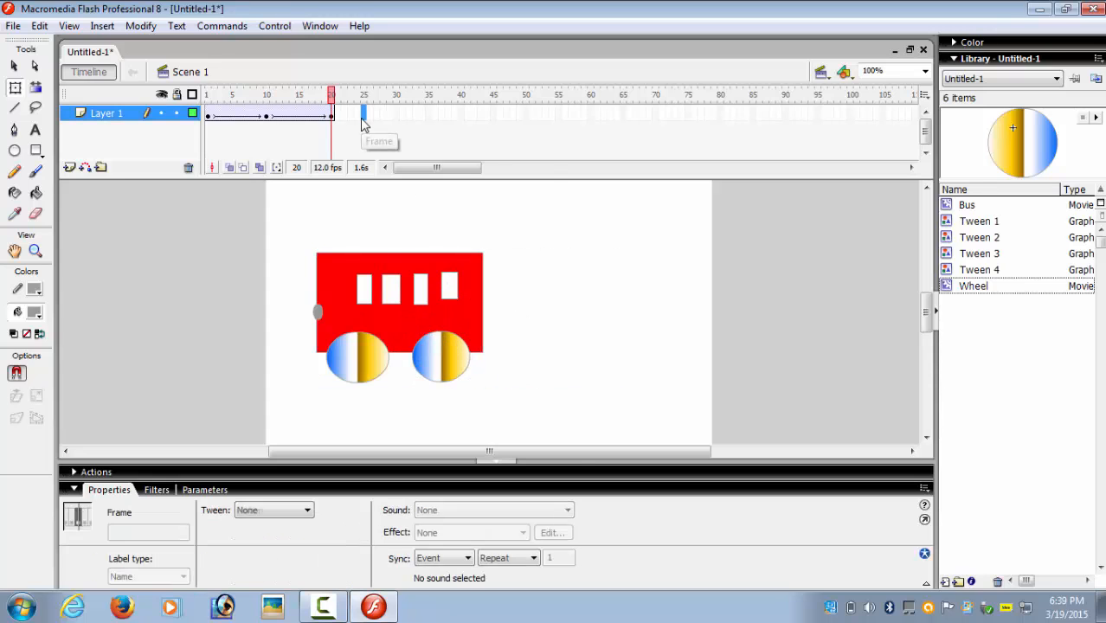
{"action": "right_click", "coordinate": [363, 114]}
{"action": "left_click", "coordinate": [402, 192]}
{"action": "left_click_drag", "start_coordinate": [372, 297], "coordinate": [320, 300]}
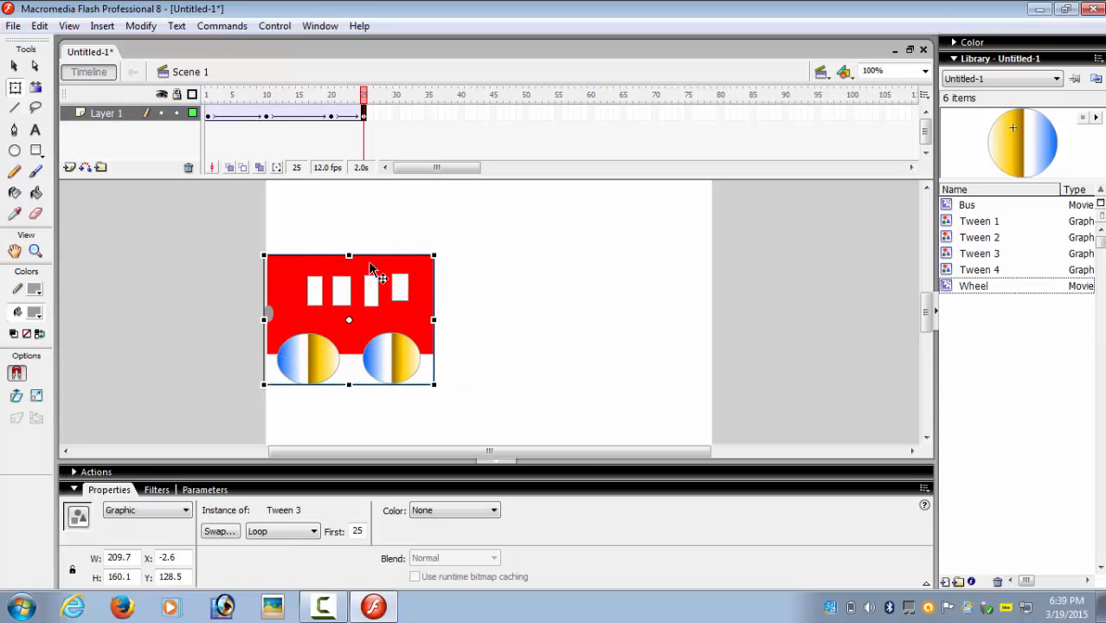
- Play the bus animation from frame 1 on the timeline and test the movie in the player
{"action": "left_click", "coordinate": [209, 116]}
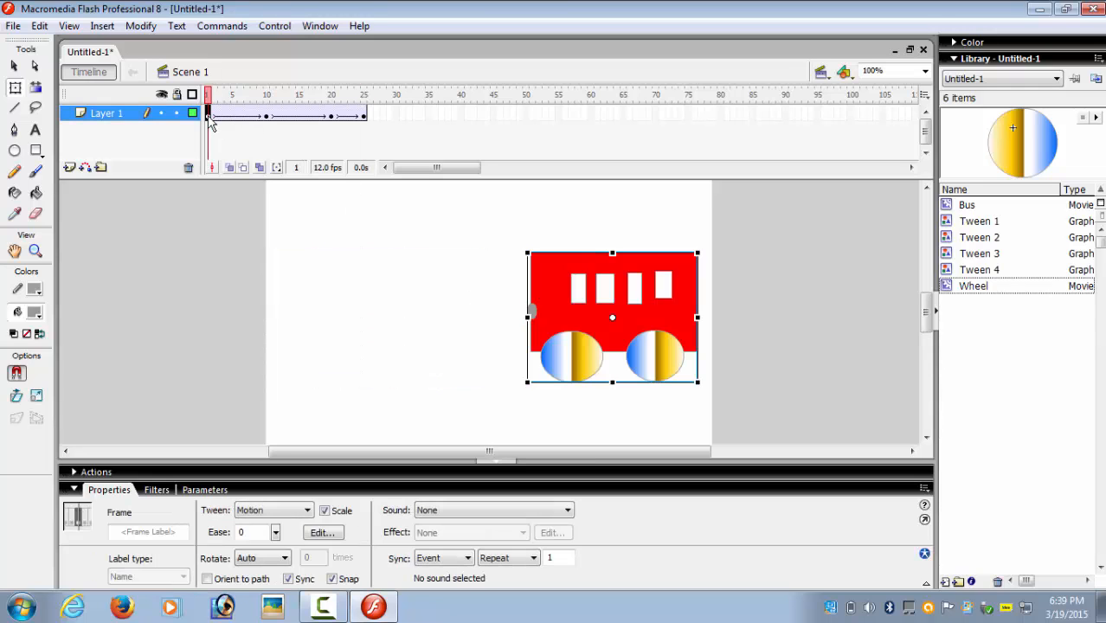
{"action": "left_click_drag", "start_coordinate": [214, 125], "coordinate": [260, 130]}
{"action": "key", "text": "Return"}
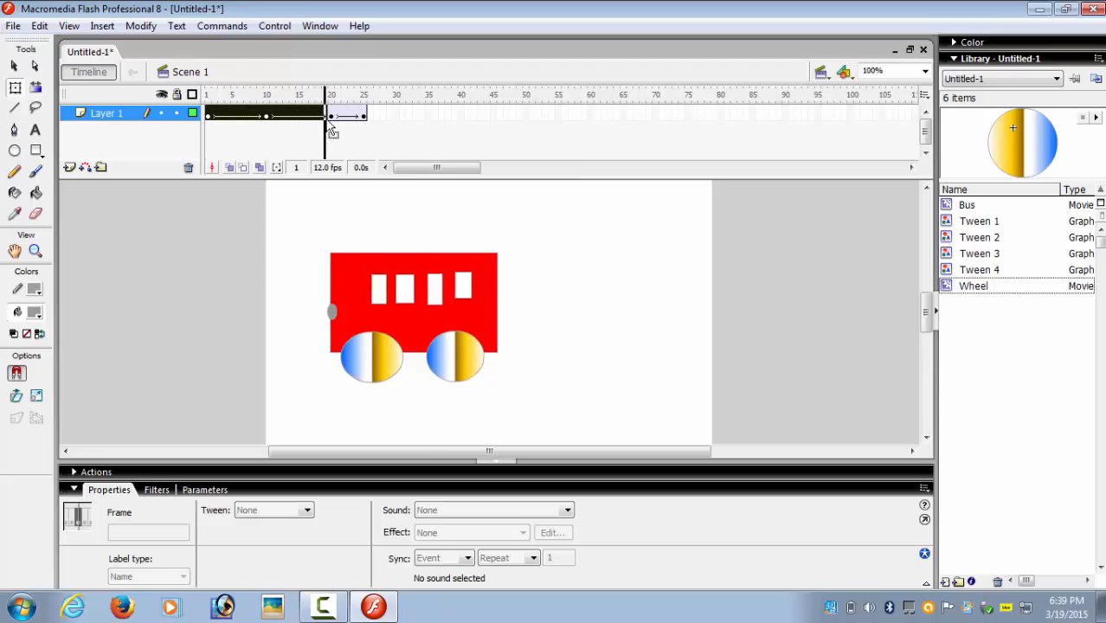
{"action": "left_click", "coordinate": [210, 116]}
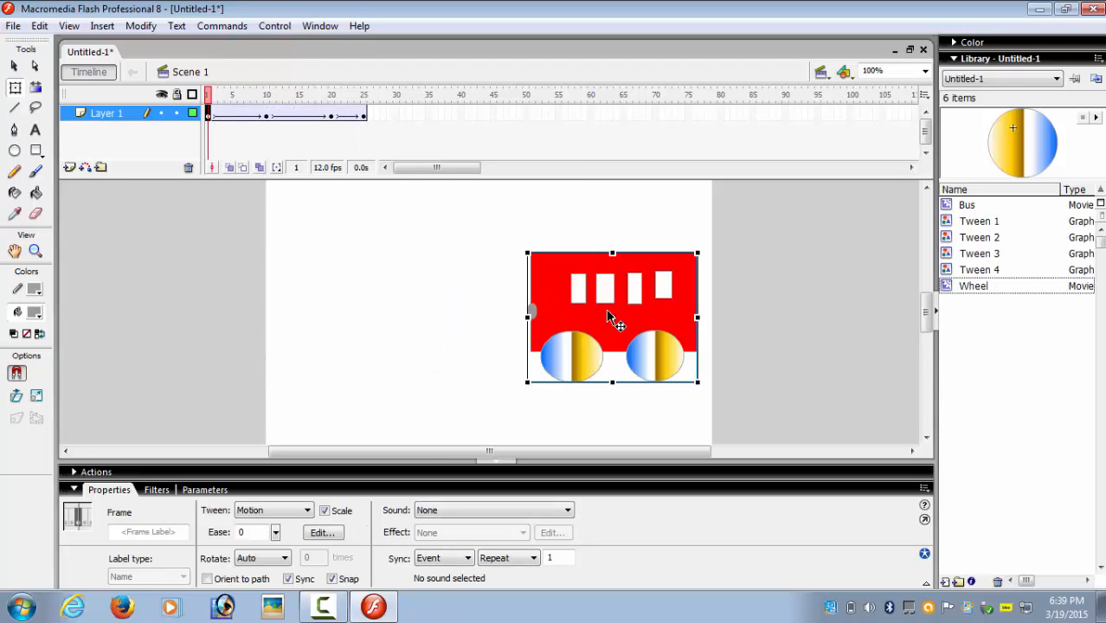
{"action": "key", "text": "Return"}
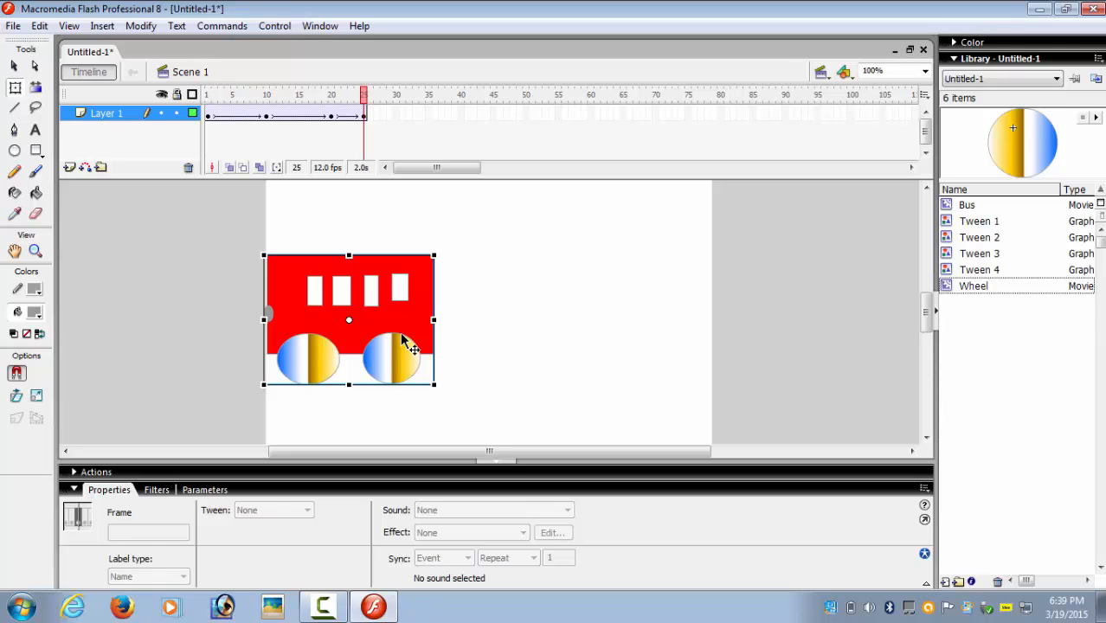
{"action": "key", "text": "ctrl+Return"}
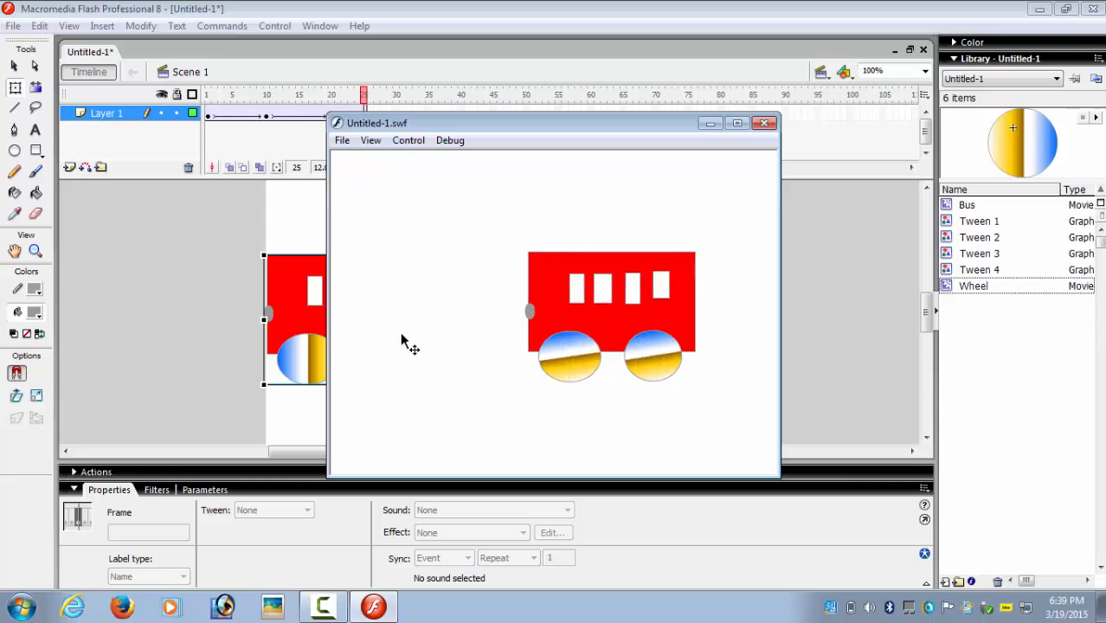